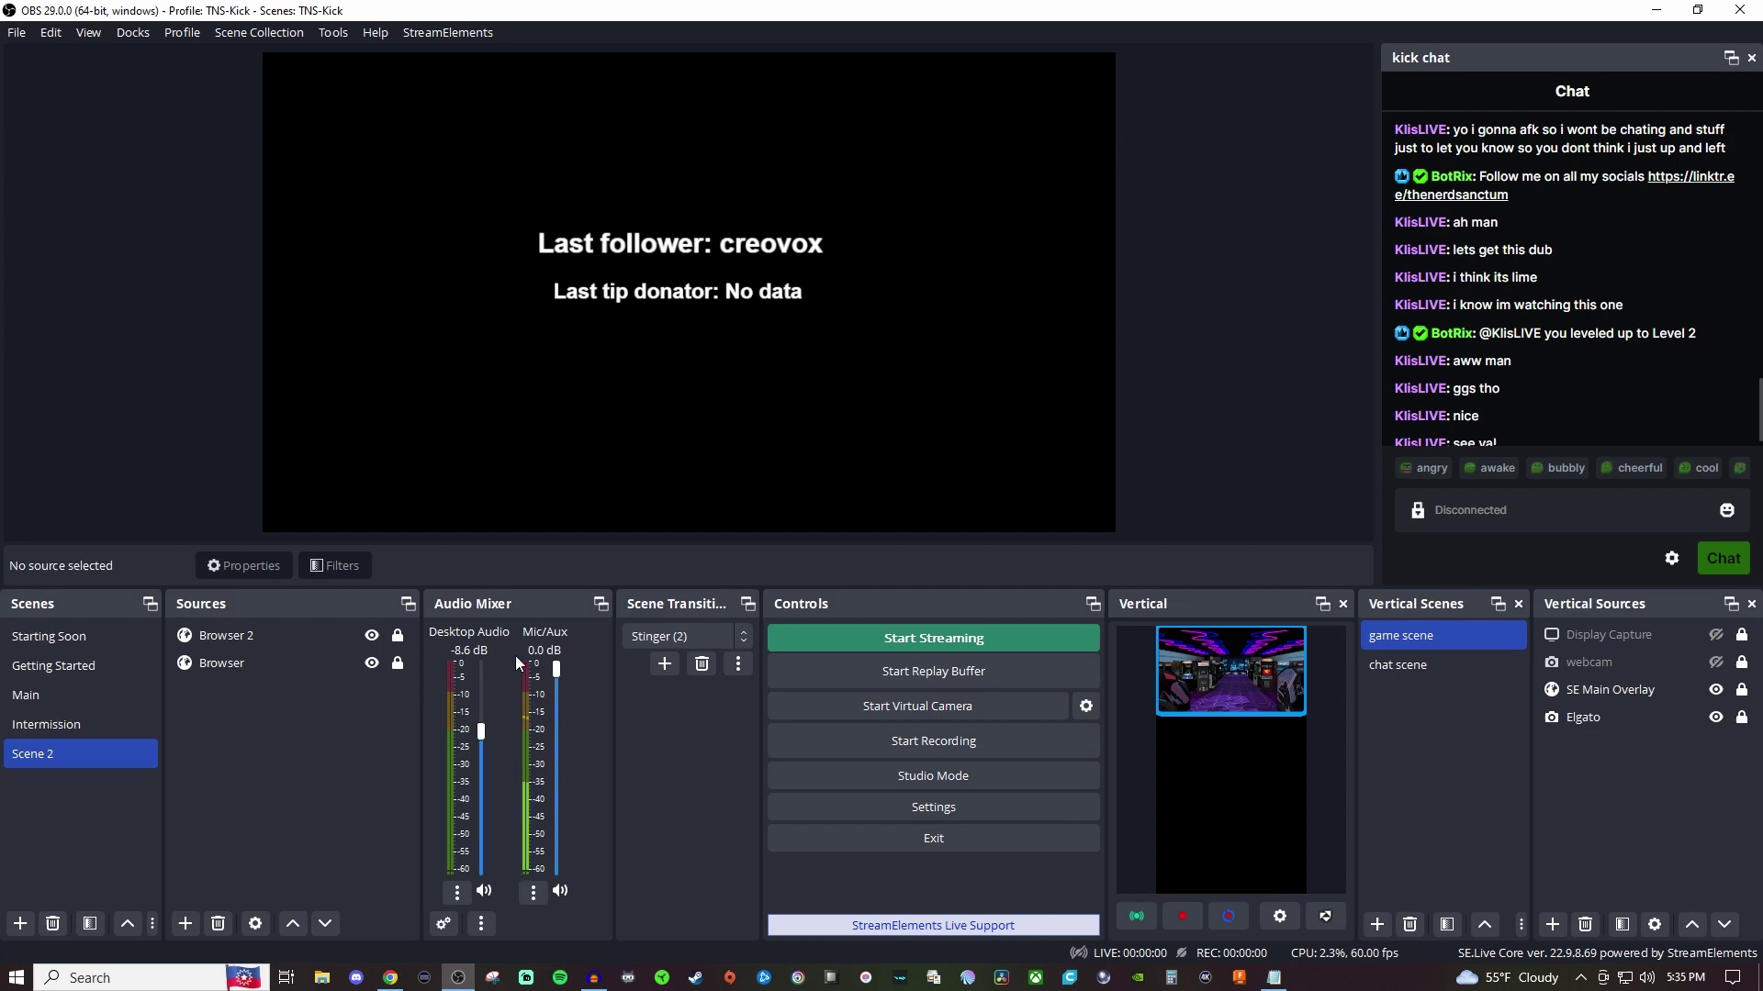
Step: Switch from OBS Studio to the BotRix widget gallery in Chrome
{"action": "left_click", "coordinate": [390, 978]}
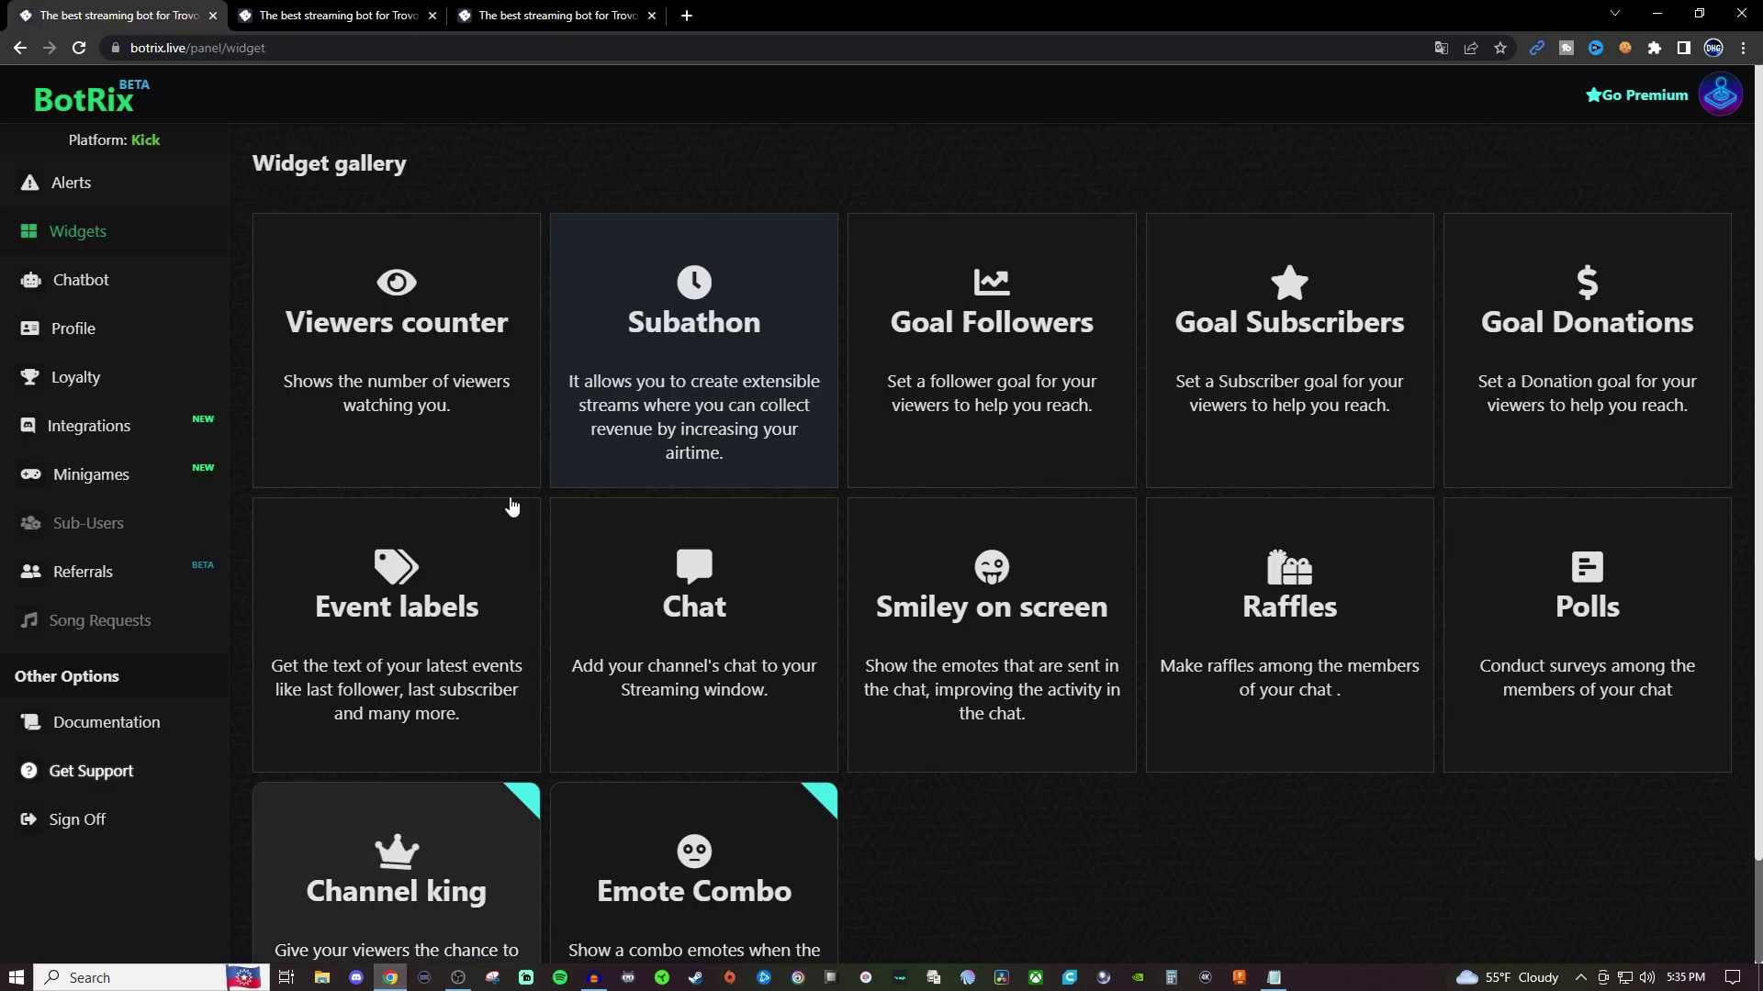
Step: Open the Event labels widget, browse the label models and keep Last follower
{"action": "left_click", "coordinate": [395, 633]}
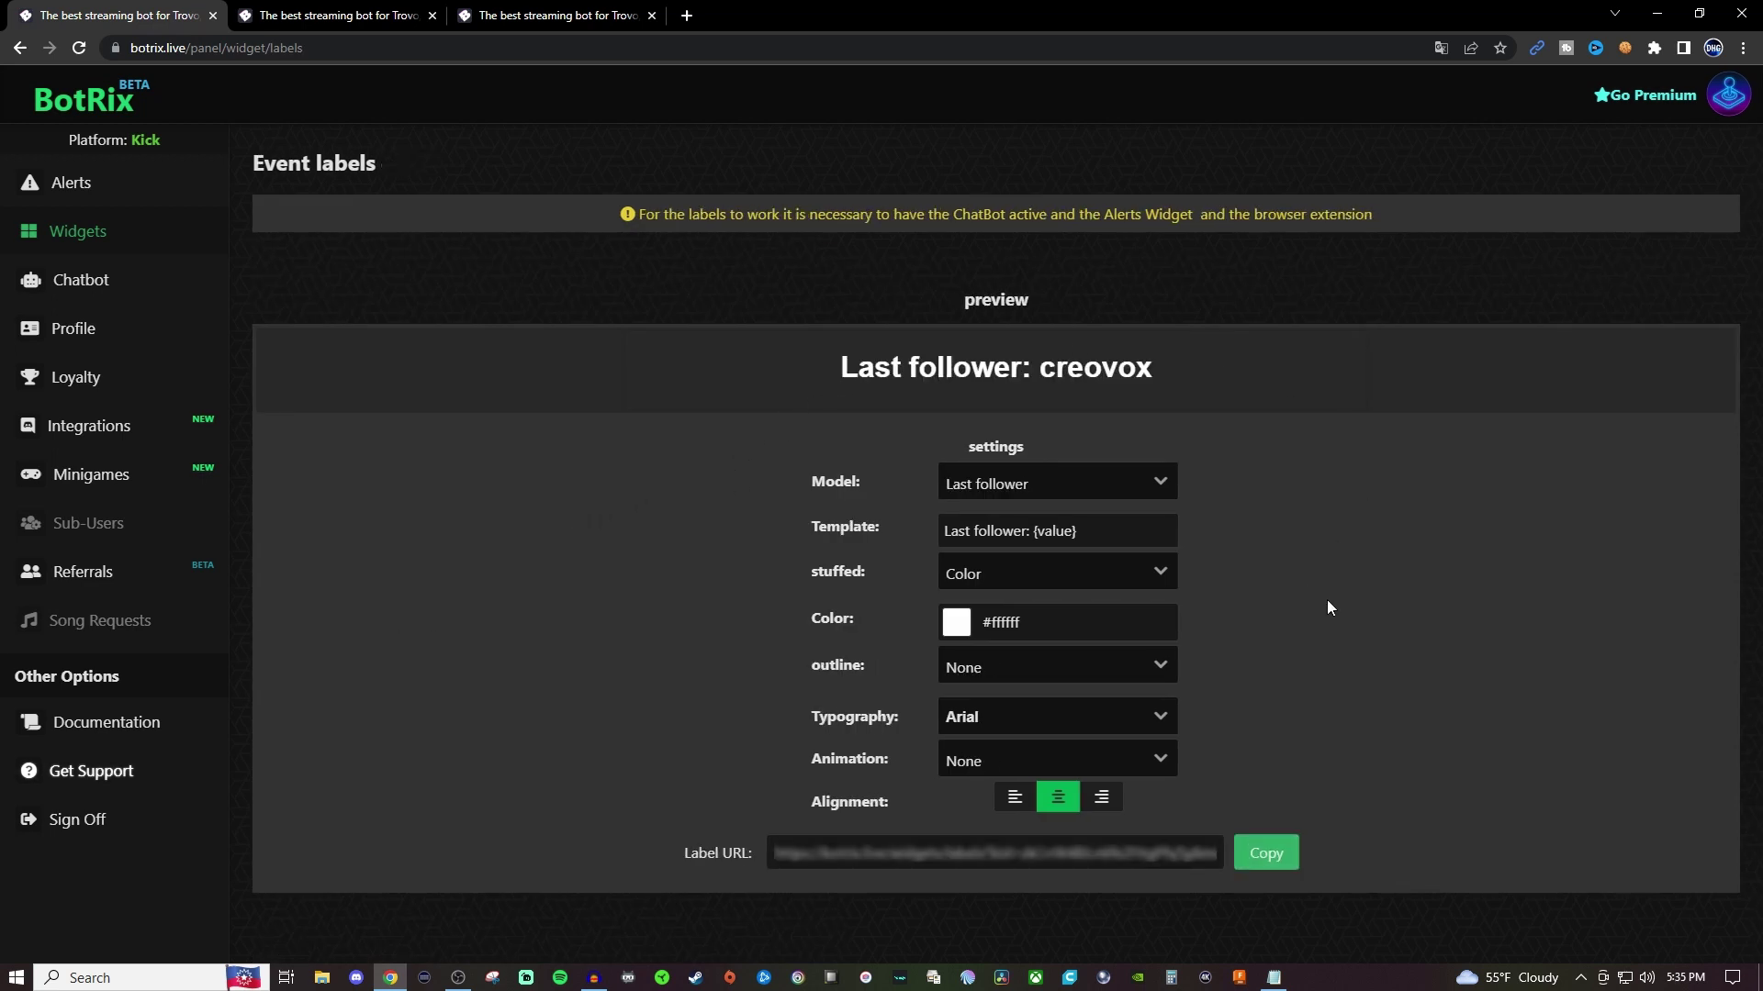
{"action": "left_click", "coordinate": [458, 978]}
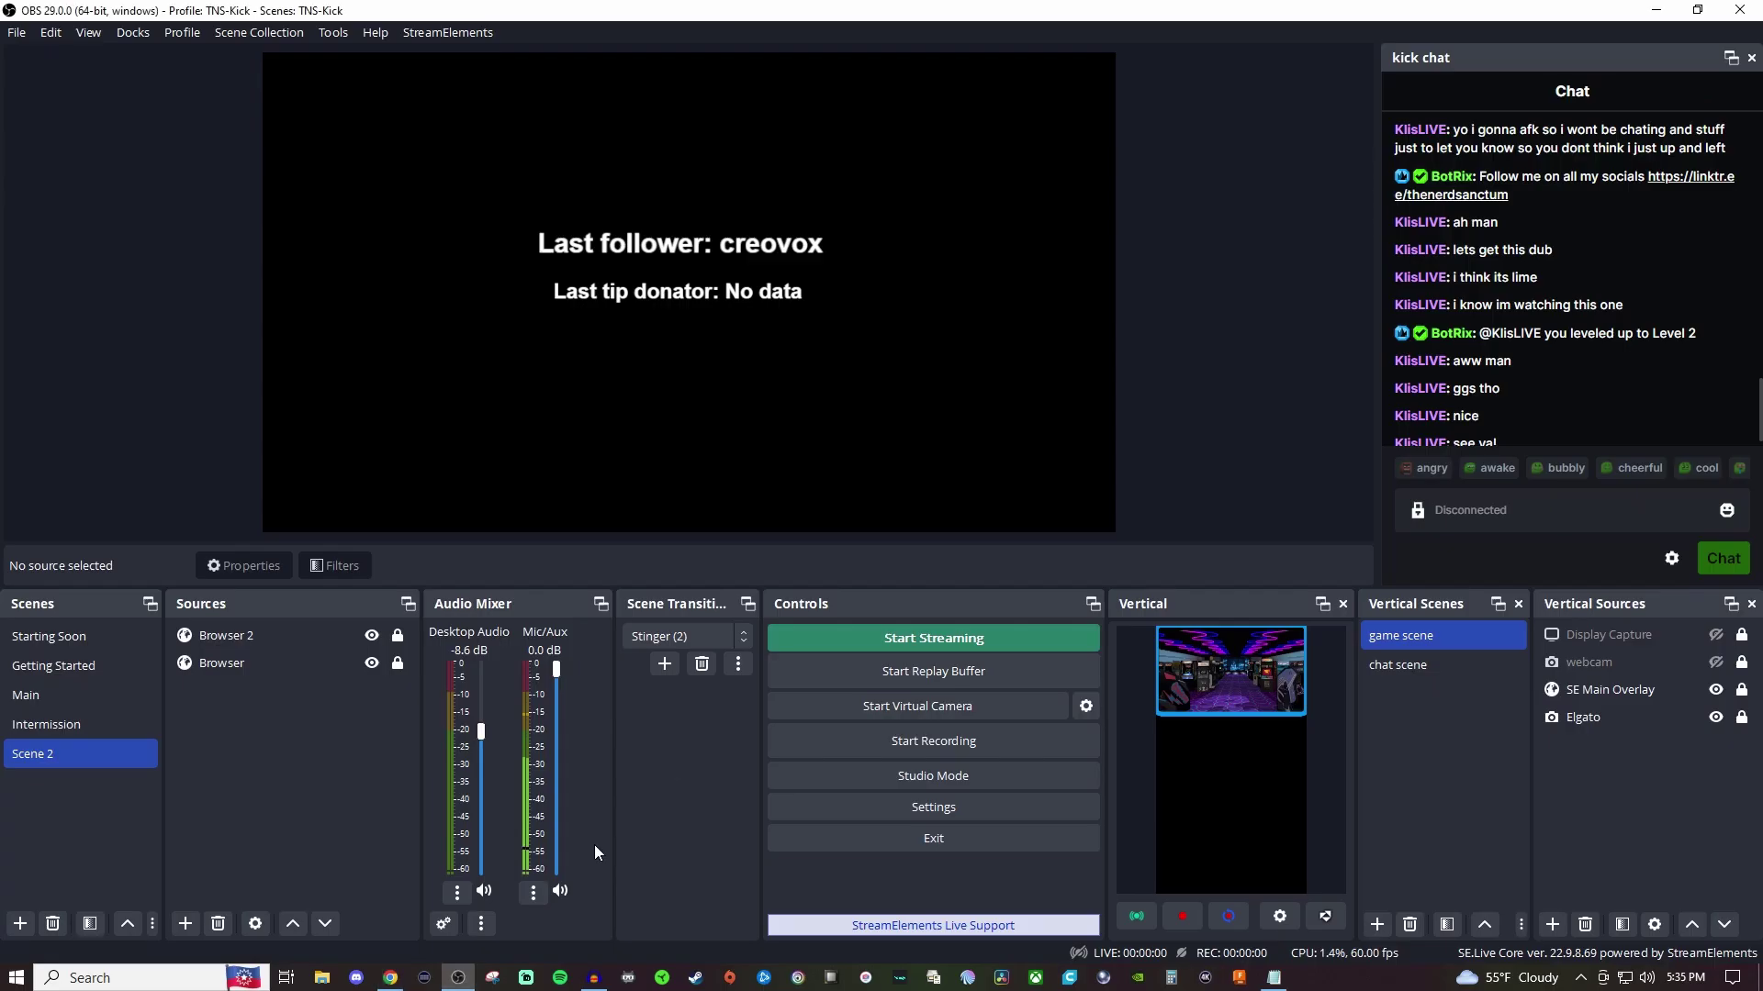
{"action": "left_click", "coordinate": [390, 978]}
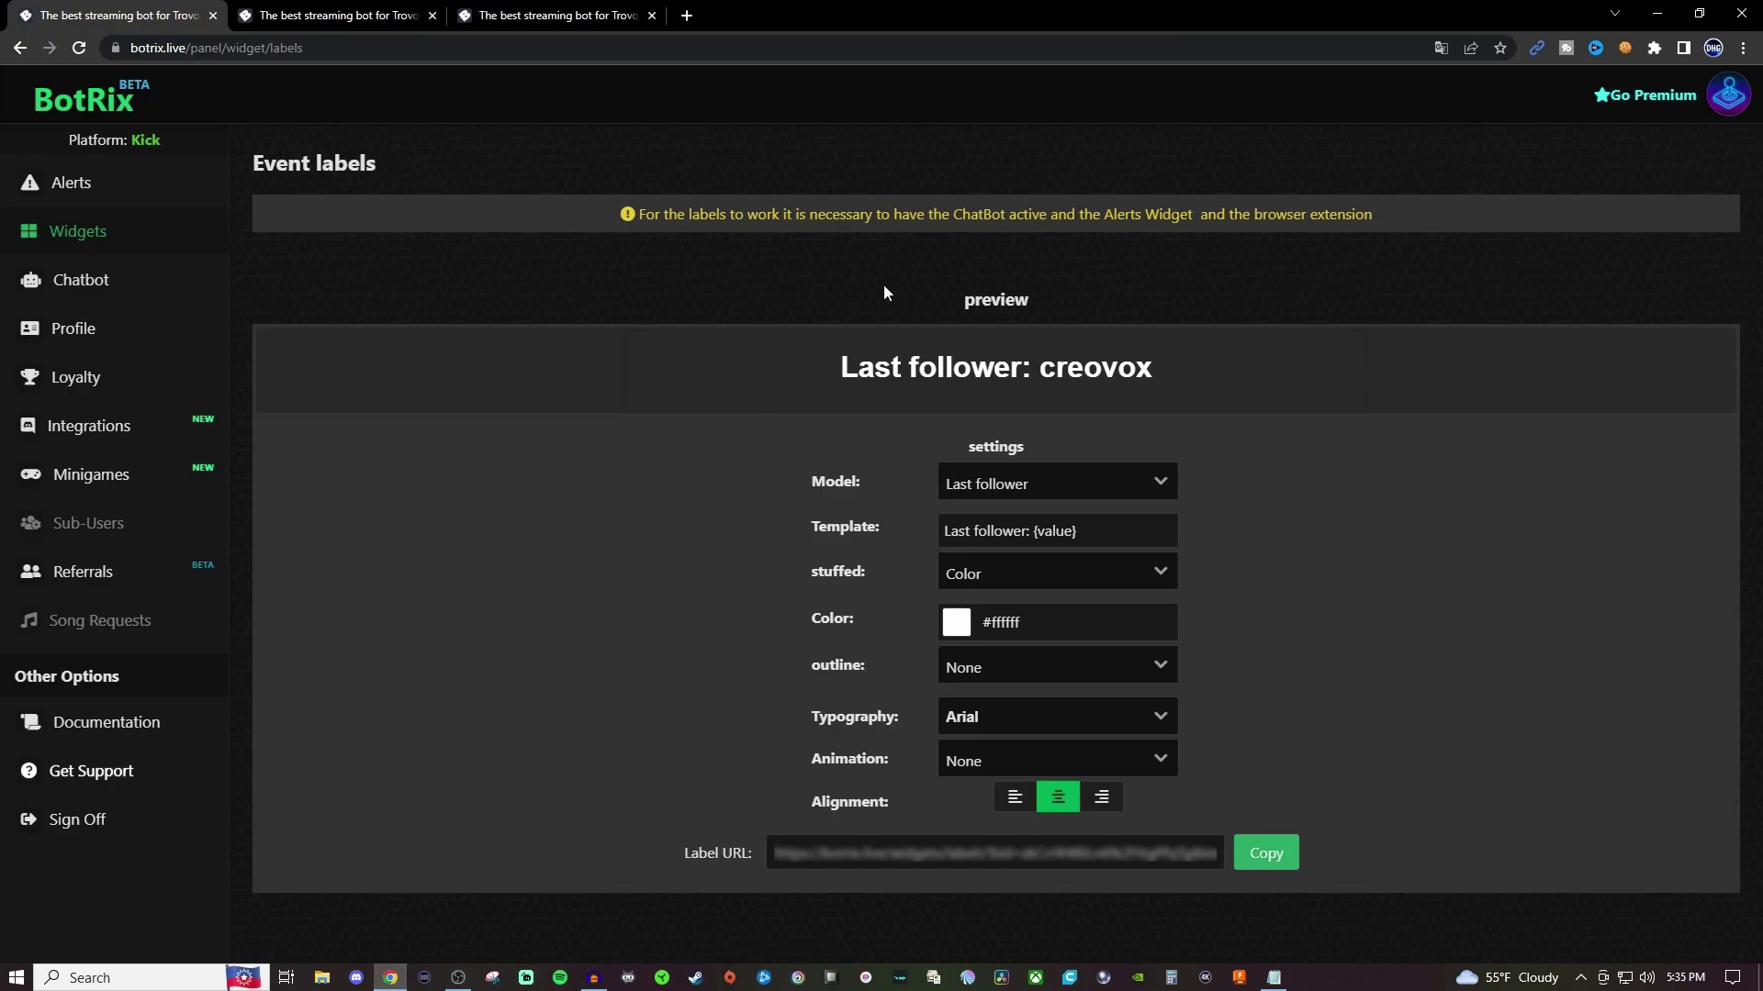
{"action": "left_click", "coordinate": [1162, 486]}
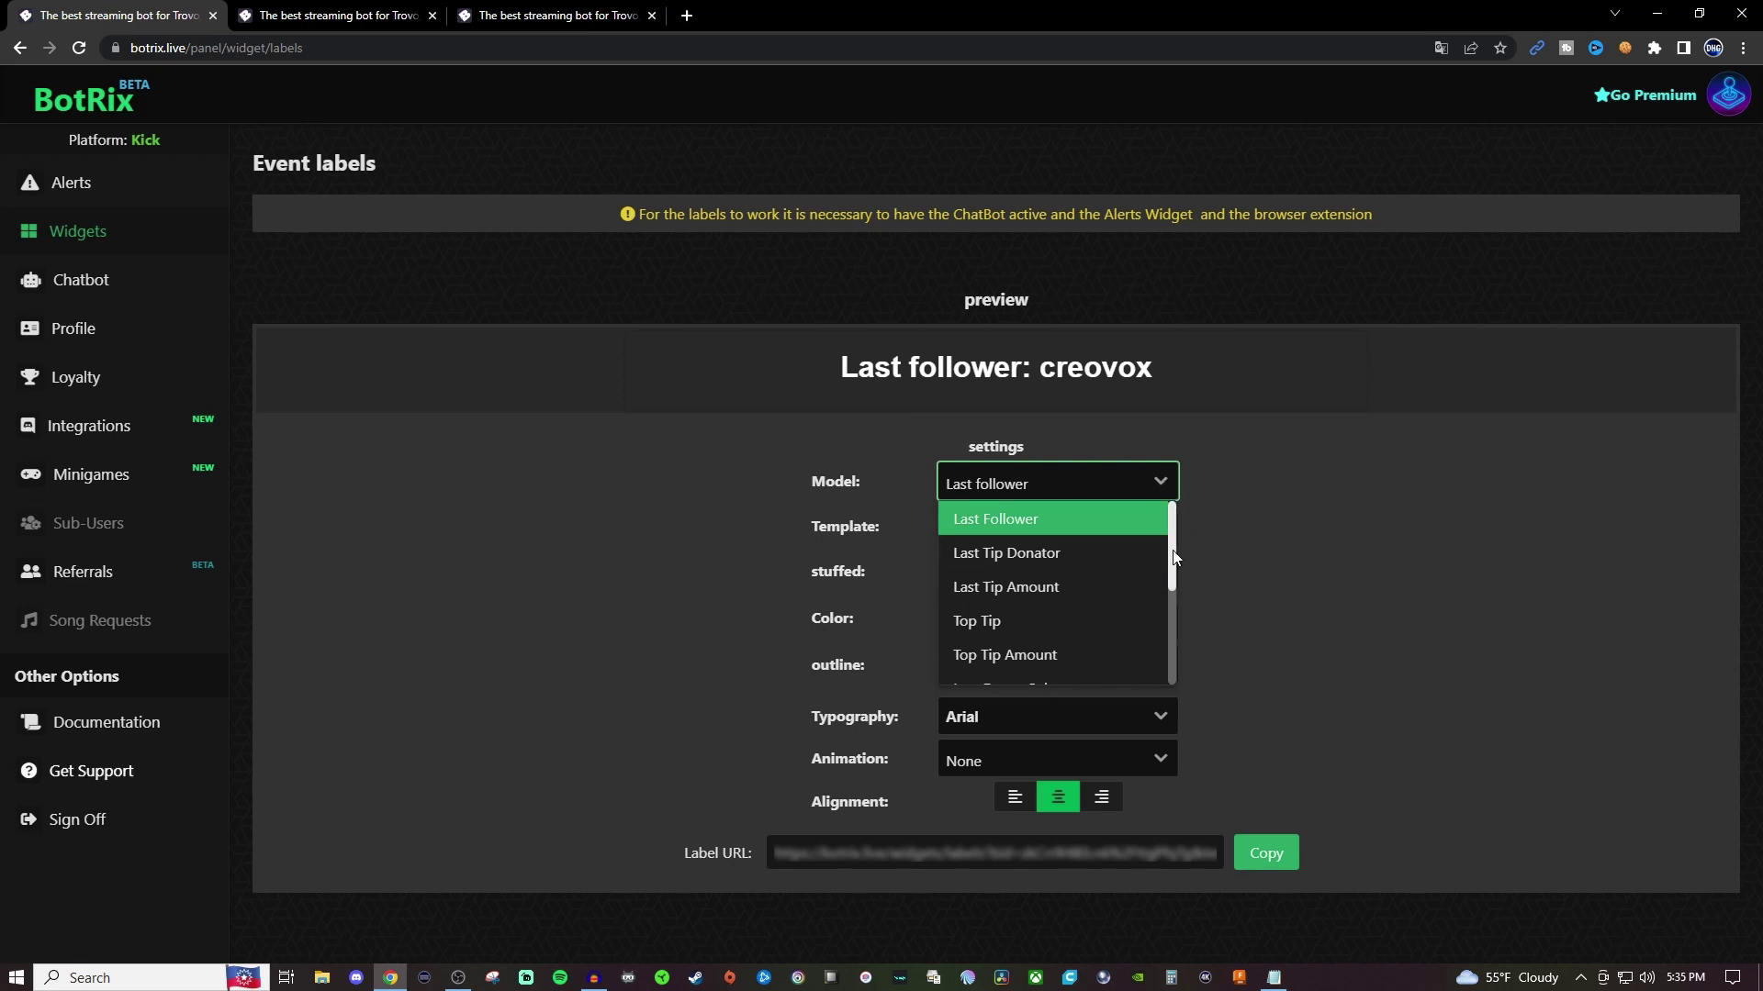
{"action": "scroll", "coordinate": [1171, 564], "scroll_direction": "down", "scroll_amount": 3}
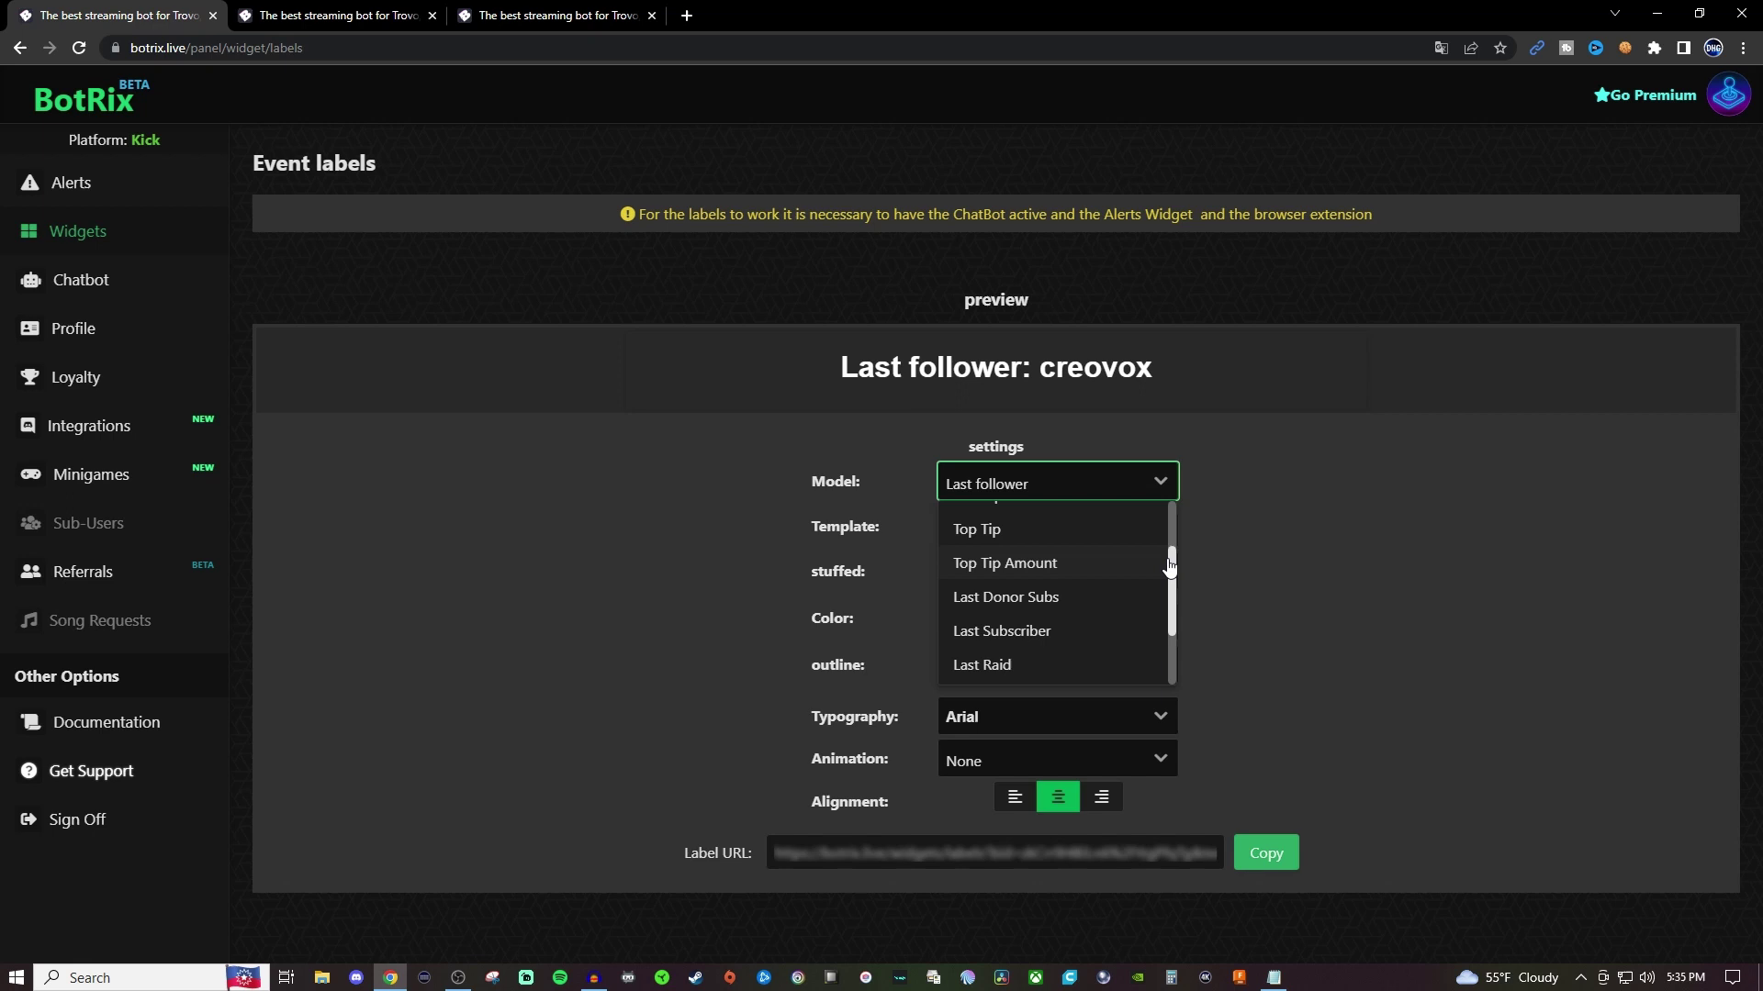
{"action": "scroll", "coordinate": [1169, 567], "scroll_direction": "down", "scroll_amount": 2}
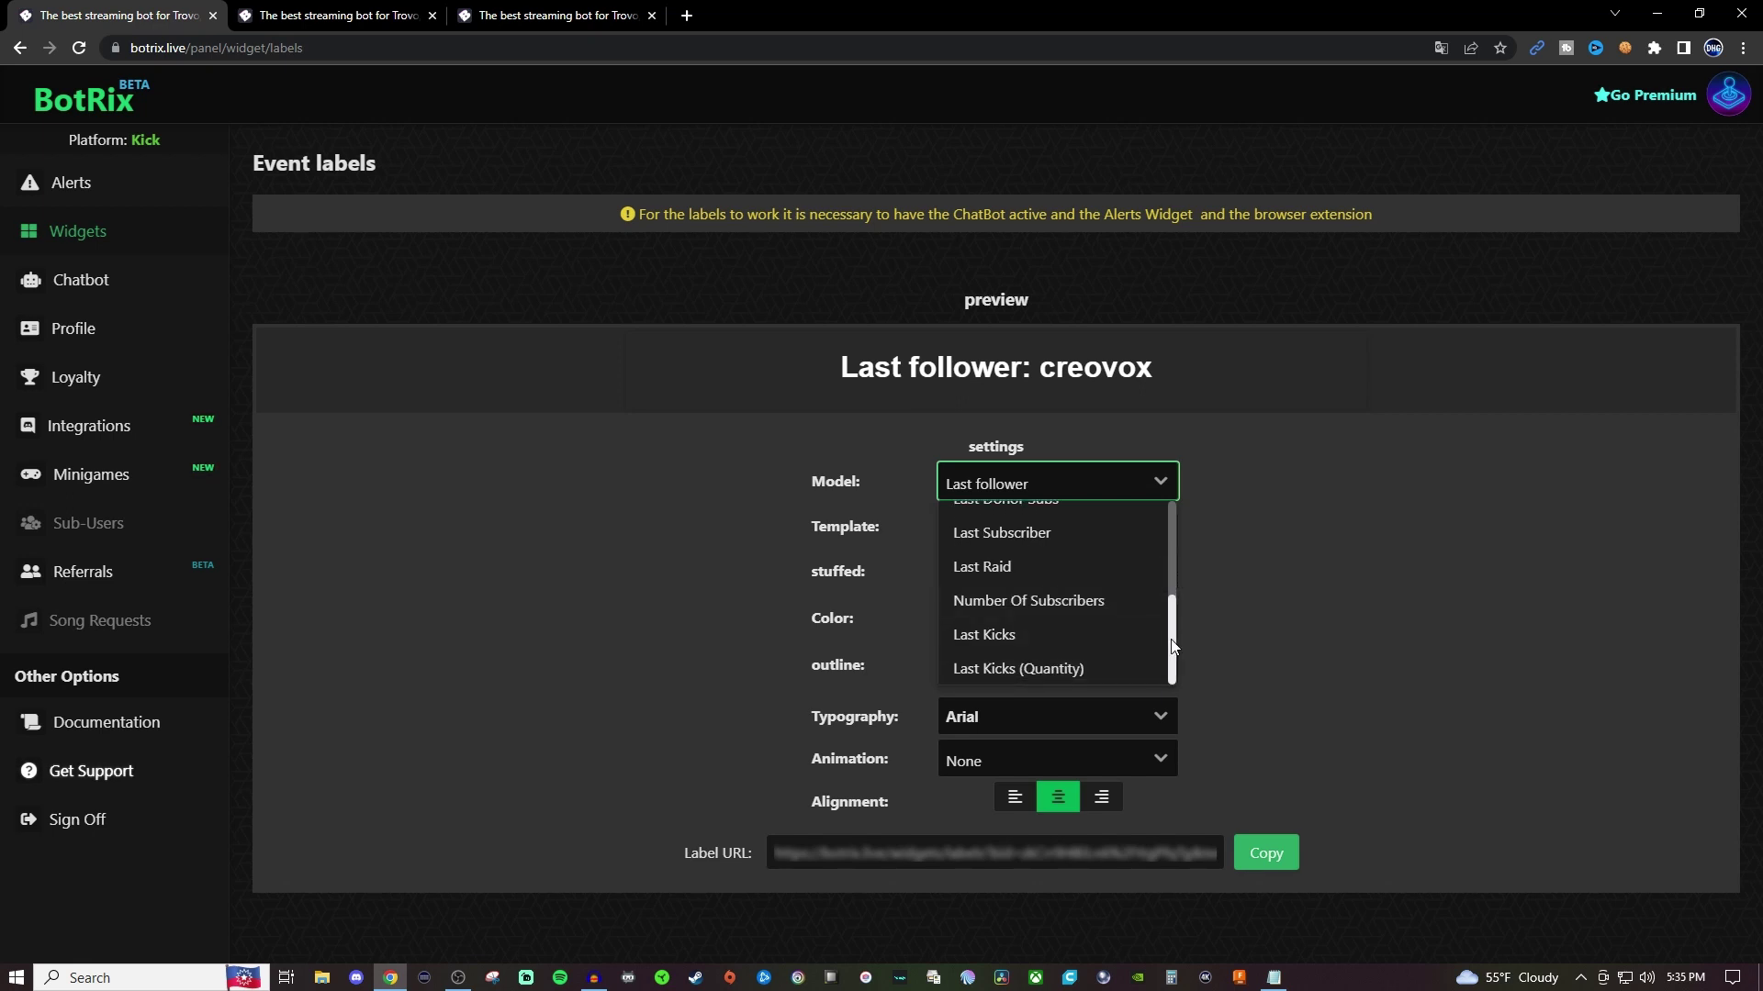
{"action": "scroll", "coordinate": [1106, 602], "scroll_direction": "up", "scroll_amount": 5}
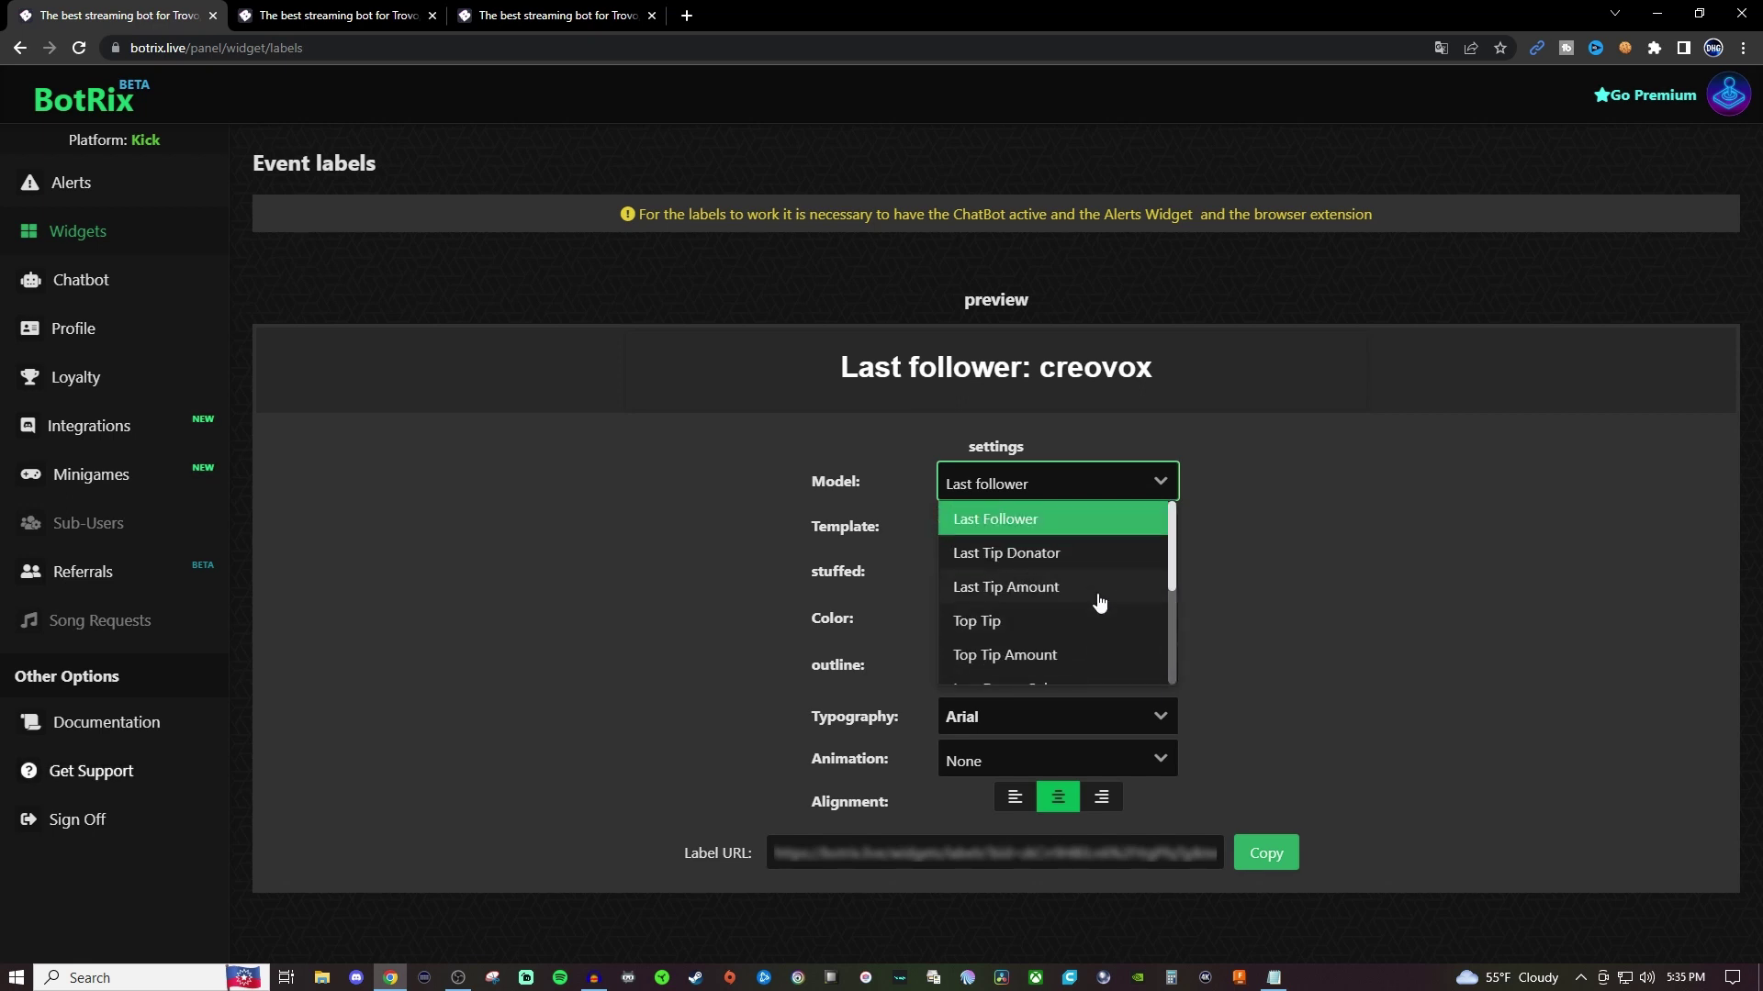
{"action": "left_click", "coordinate": [1262, 515]}
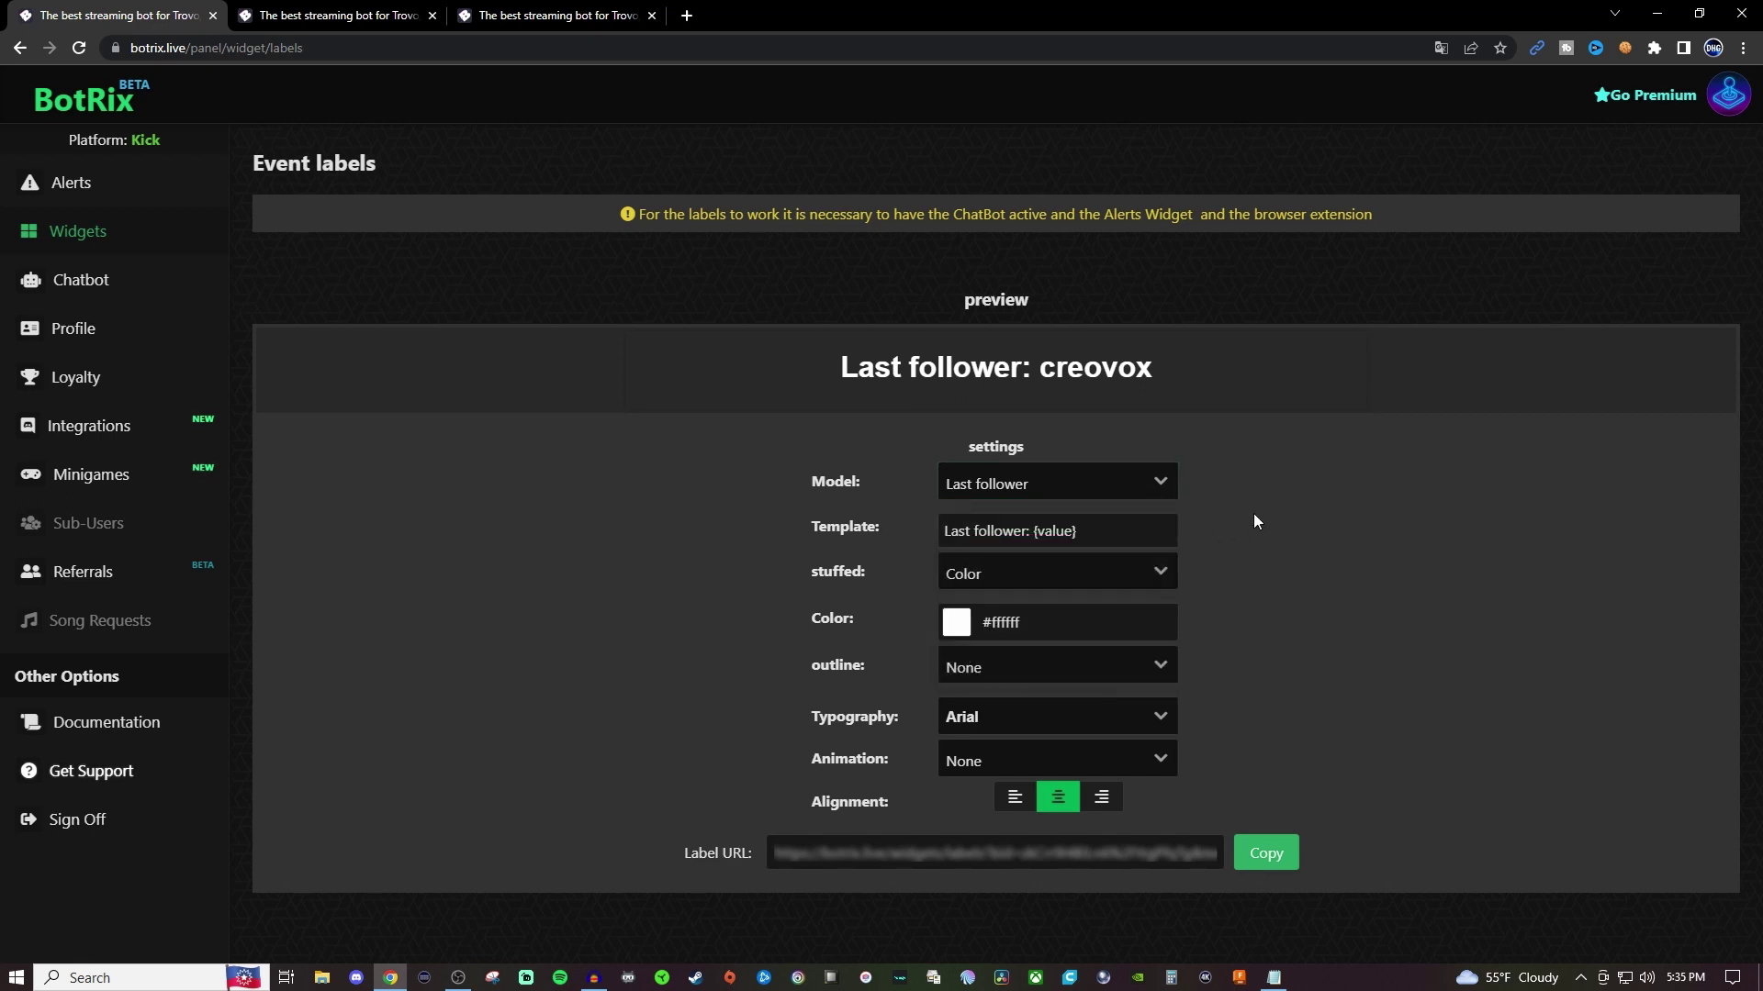
Step: Make the template 'Last follower: {value}' and keep a solid #ffffff Color fill after trying Gradient
{"action": "left_click", "coordinate": [1026, 534]}
{"action": "type", "text": ":"}
{"action": "left_click", "coordinate": [959, 575]}
{"action": "left_click", "coordinate": [1022, 587]}
{"action": "left_click", "coordinate": [997, 643]}
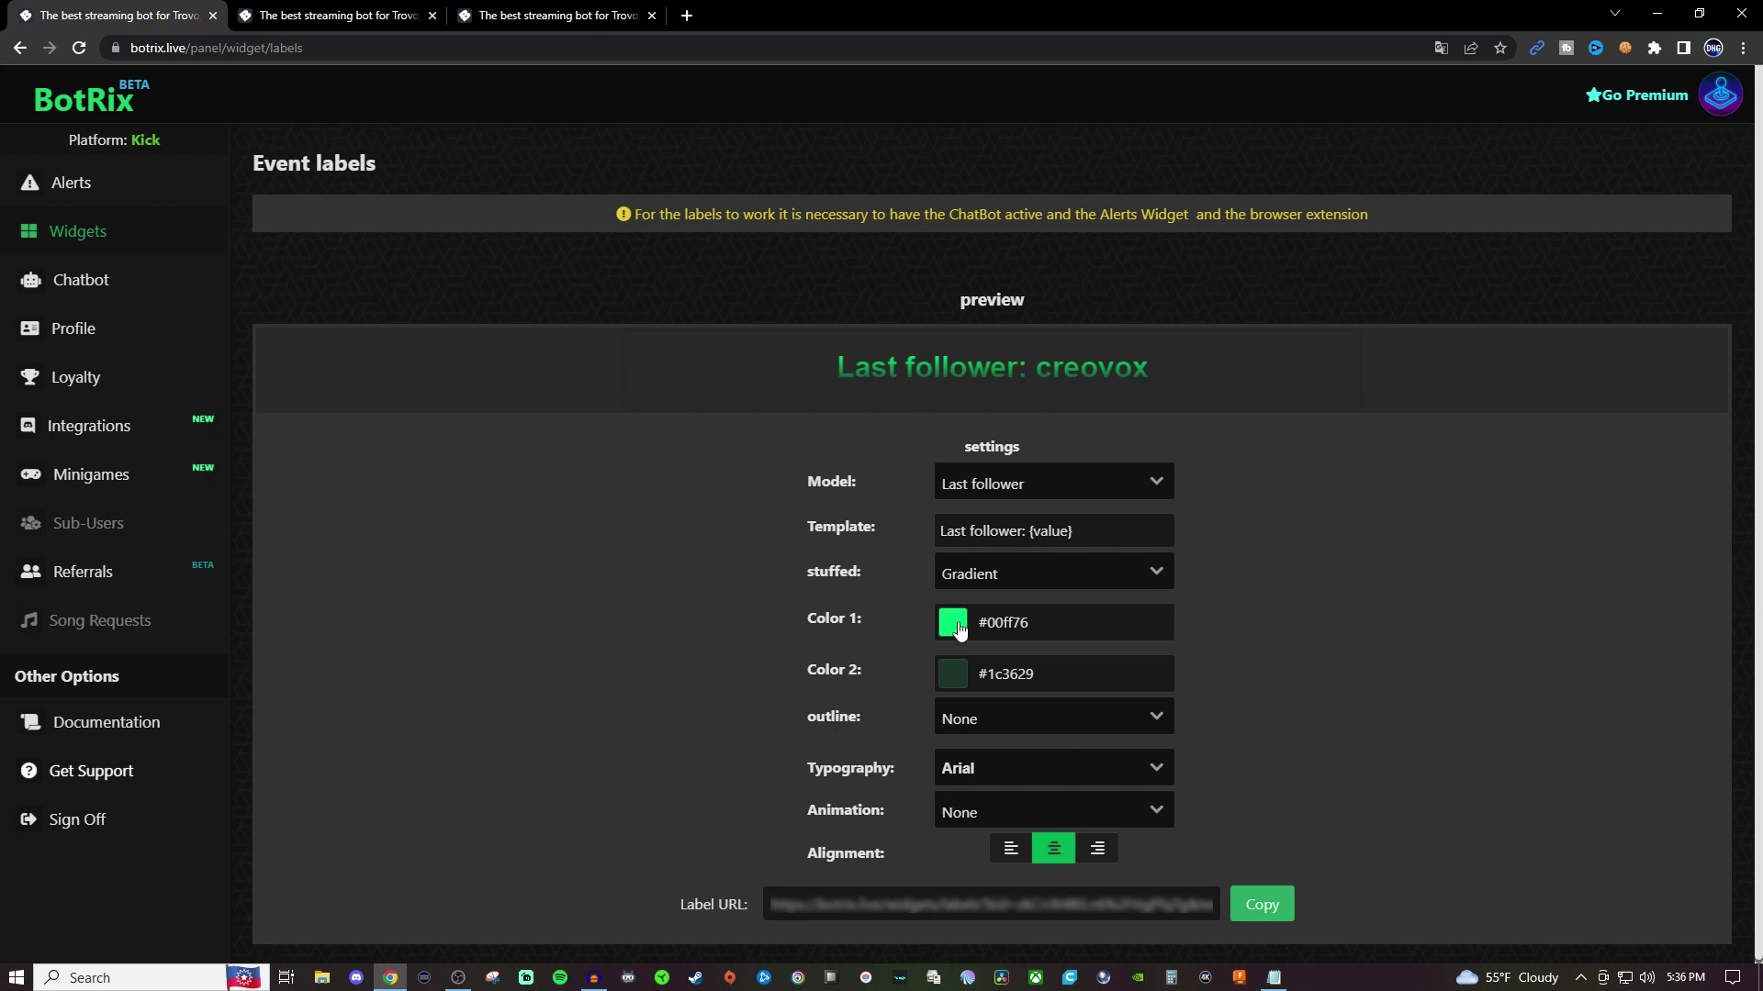
{"action": "left_click", "coordinate": [997, 588]}
{"action": "left_click", "coordinate": [984, 610]}
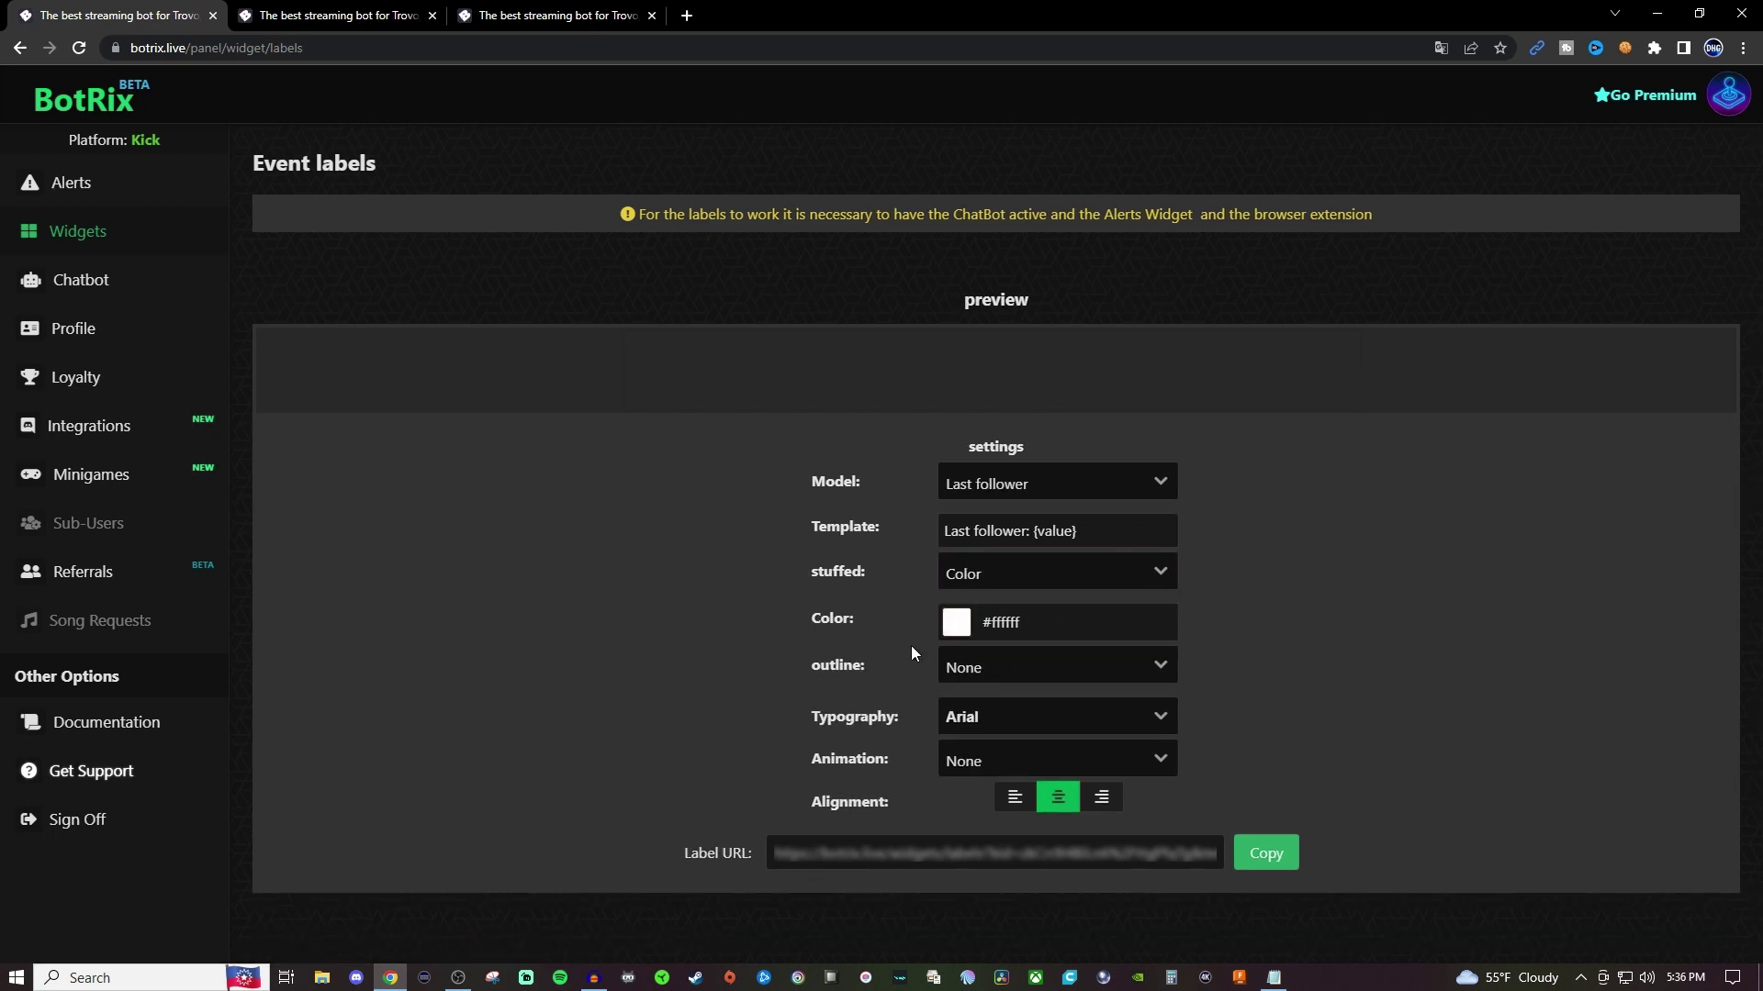
{"action": "left_click", "coordinate": [983, 676]}
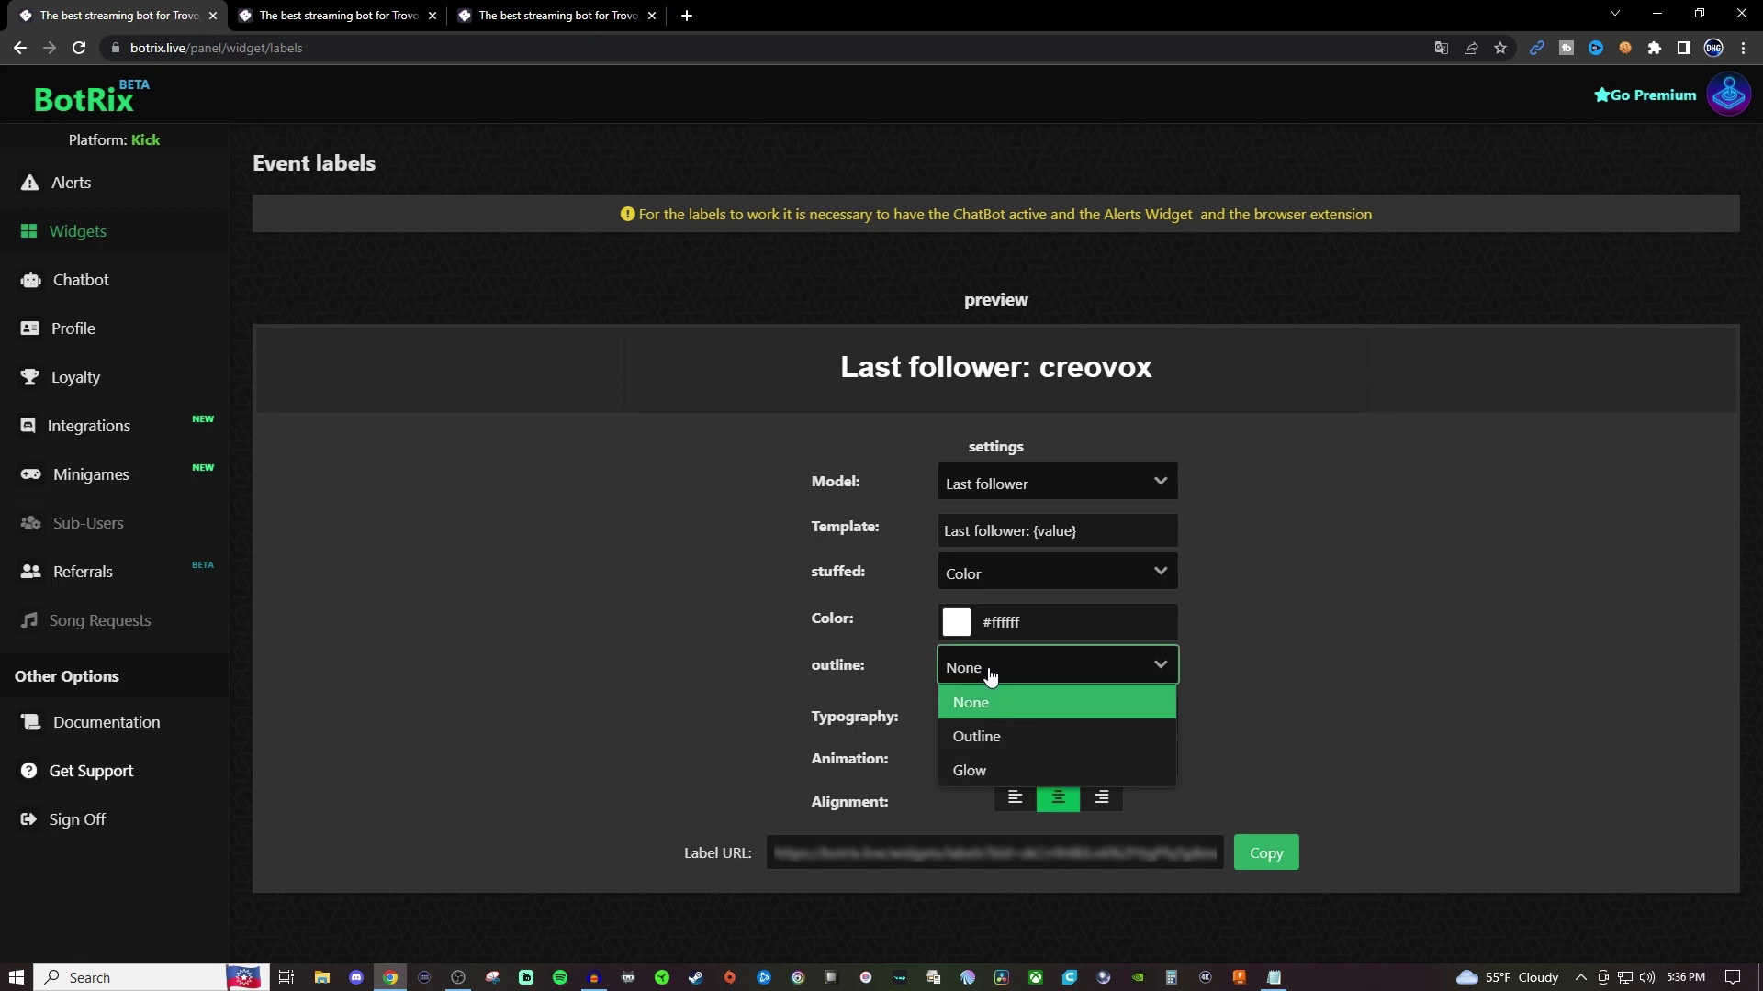
{"action": "left_click", "coordinate": [978, 735]}
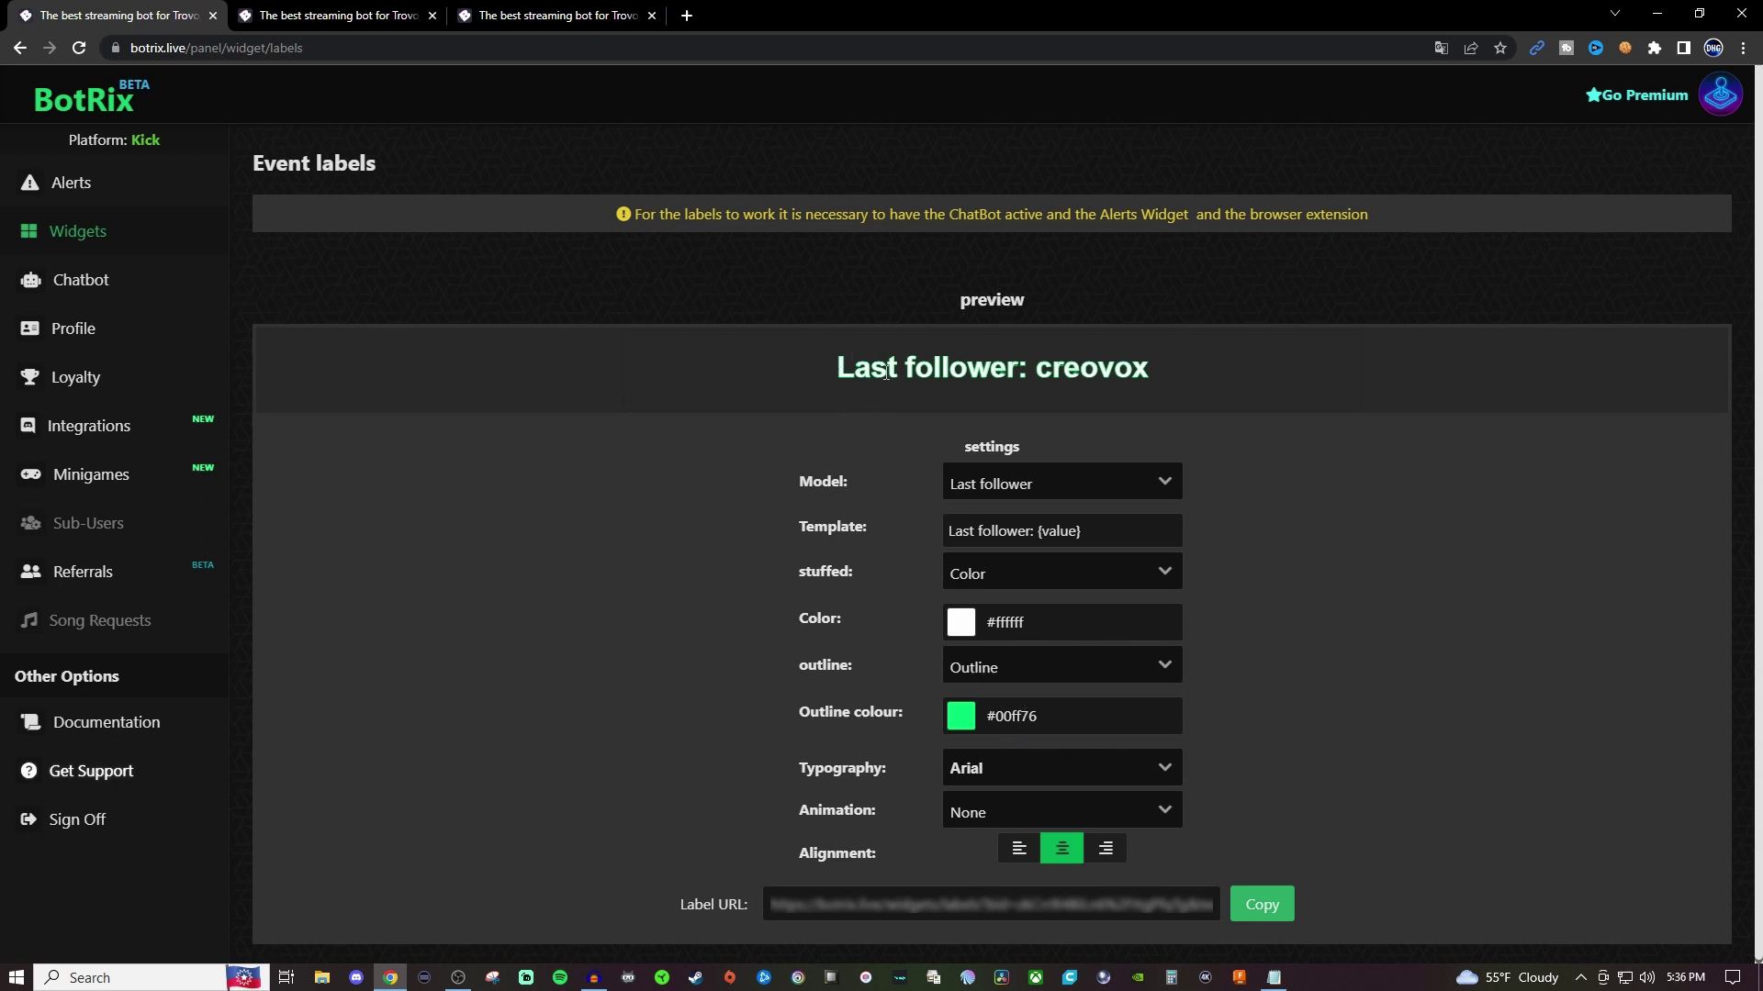
{"action": "left_click", "coordinate": [970, 725]}
{"action": "left_click", "coordinate": [971, 725]}
{"action": "left_click", "coordinate": [984, 679]}
{"action": "left_click", "coordinate": [990, 770]}
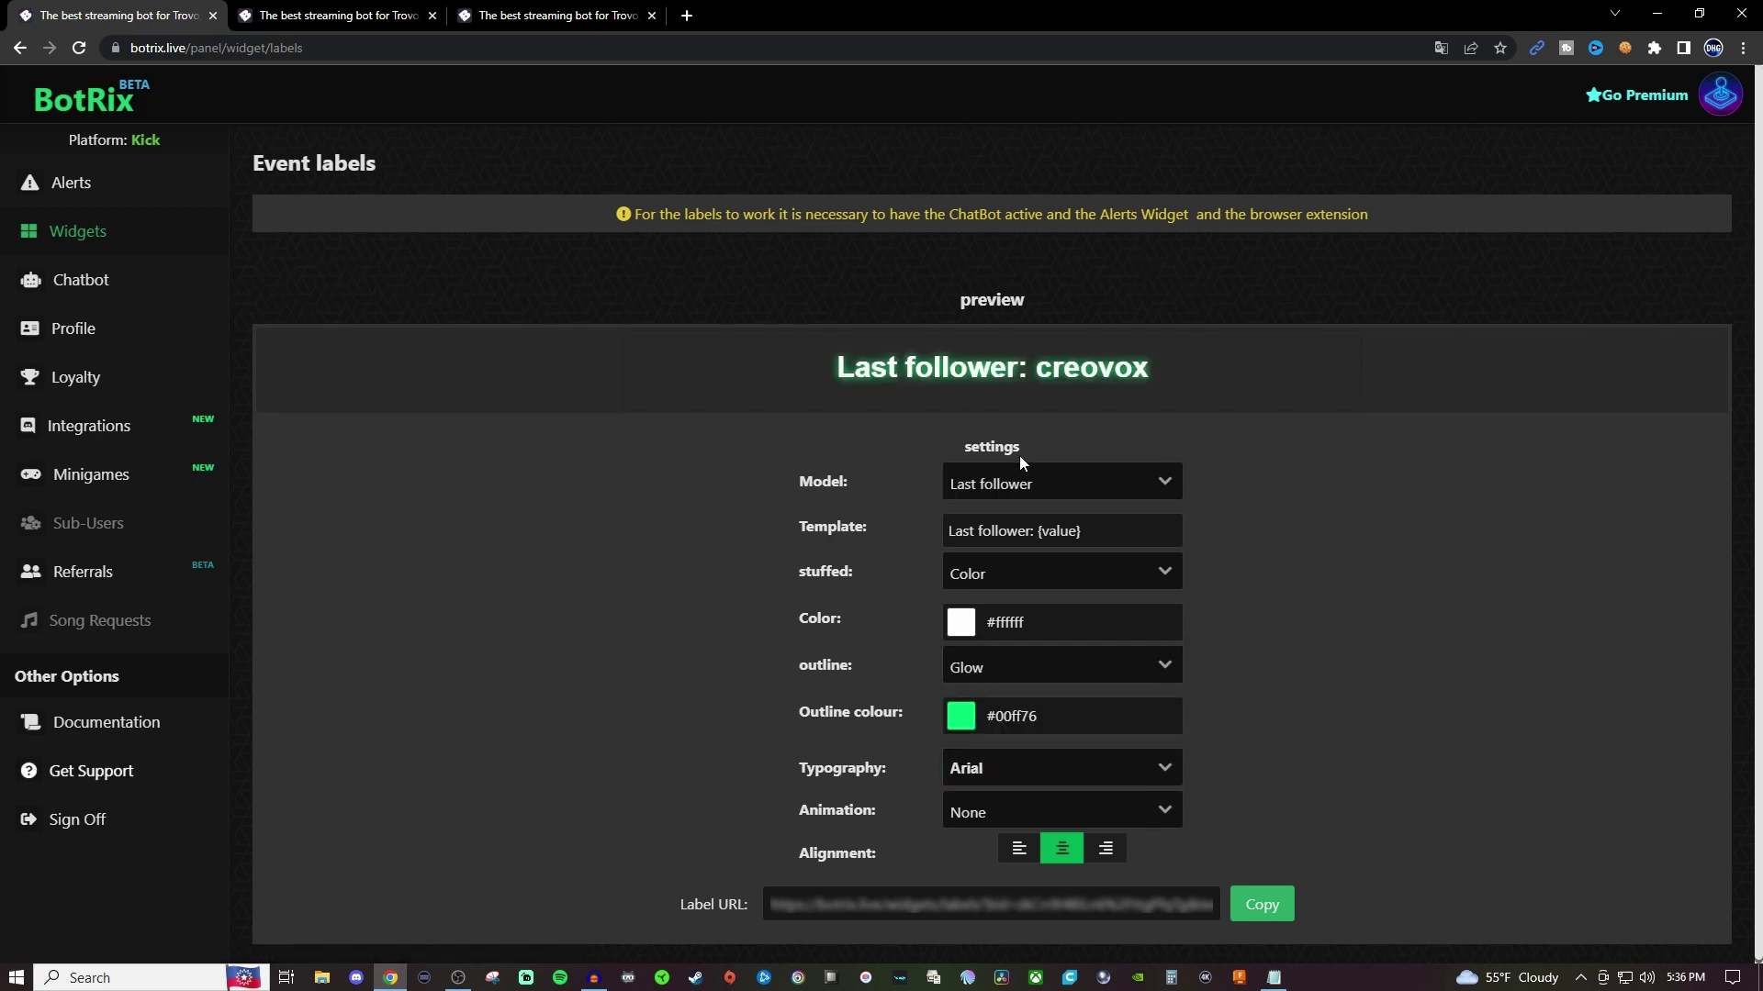
{"action": "left_click", "coordinate": [962, 717]}
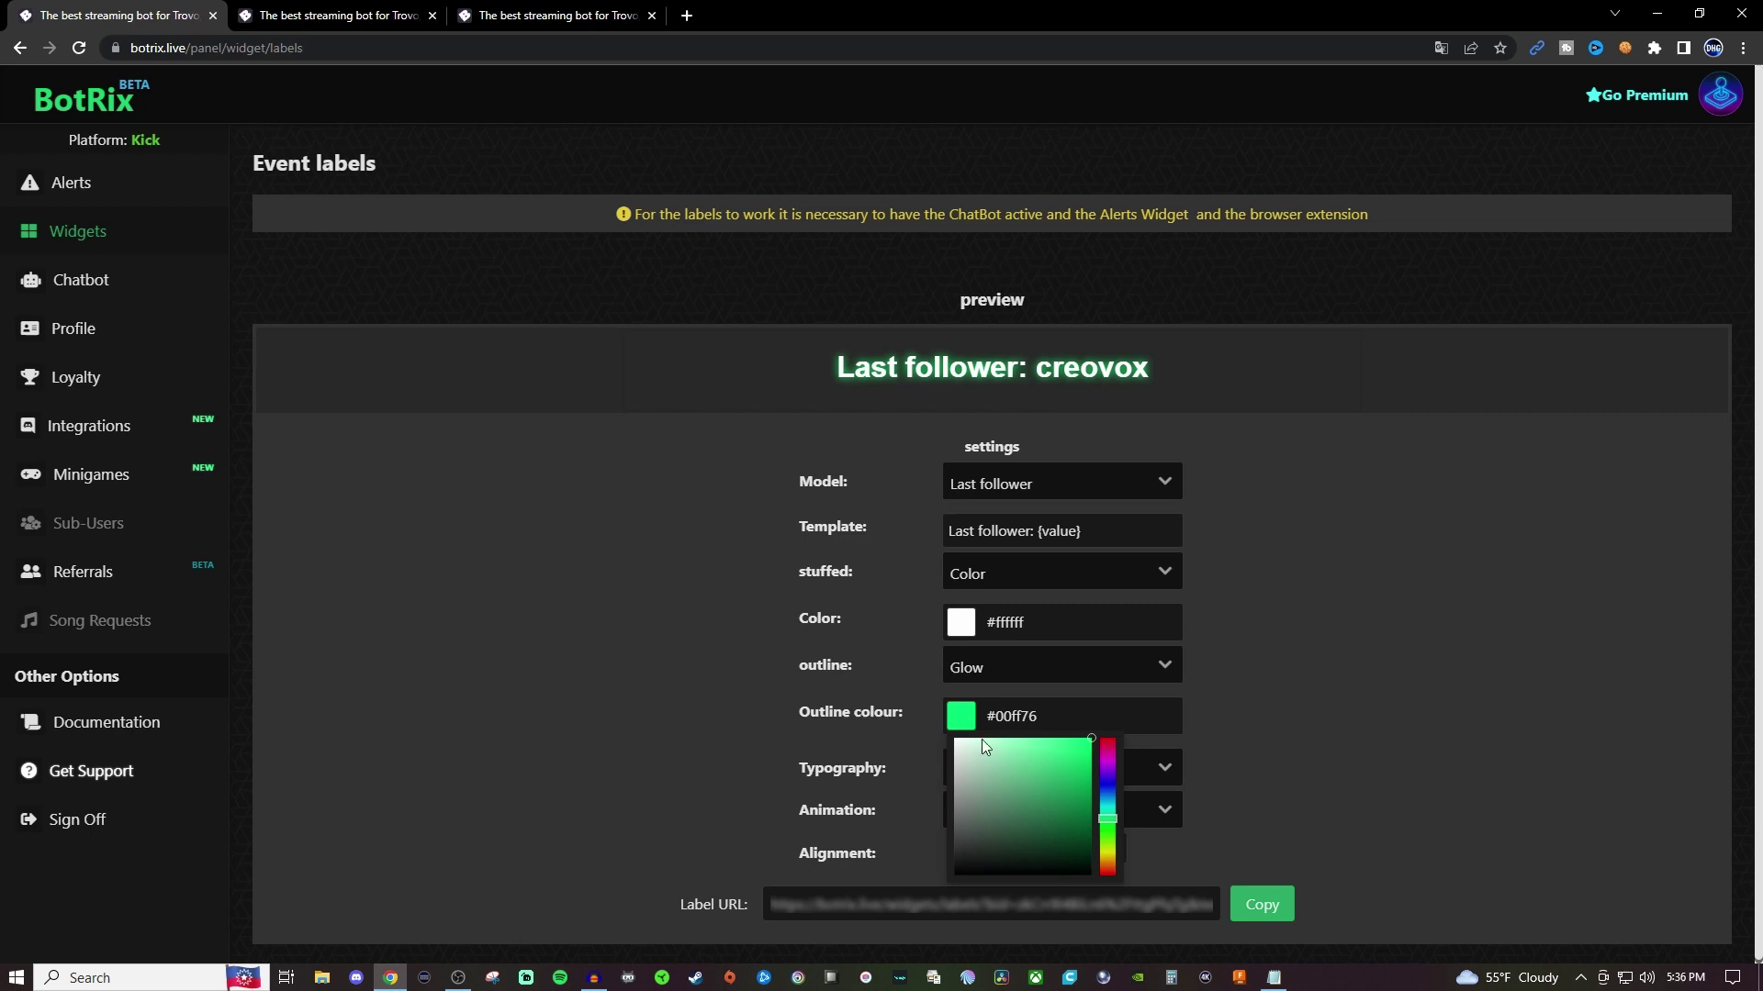
{"action": "left_click", "coordinate": [942, 692]}
{"action": "left_click", "coordinate": [973, 669]}
{"action": "left_click", "coordinate": [955, 697]}
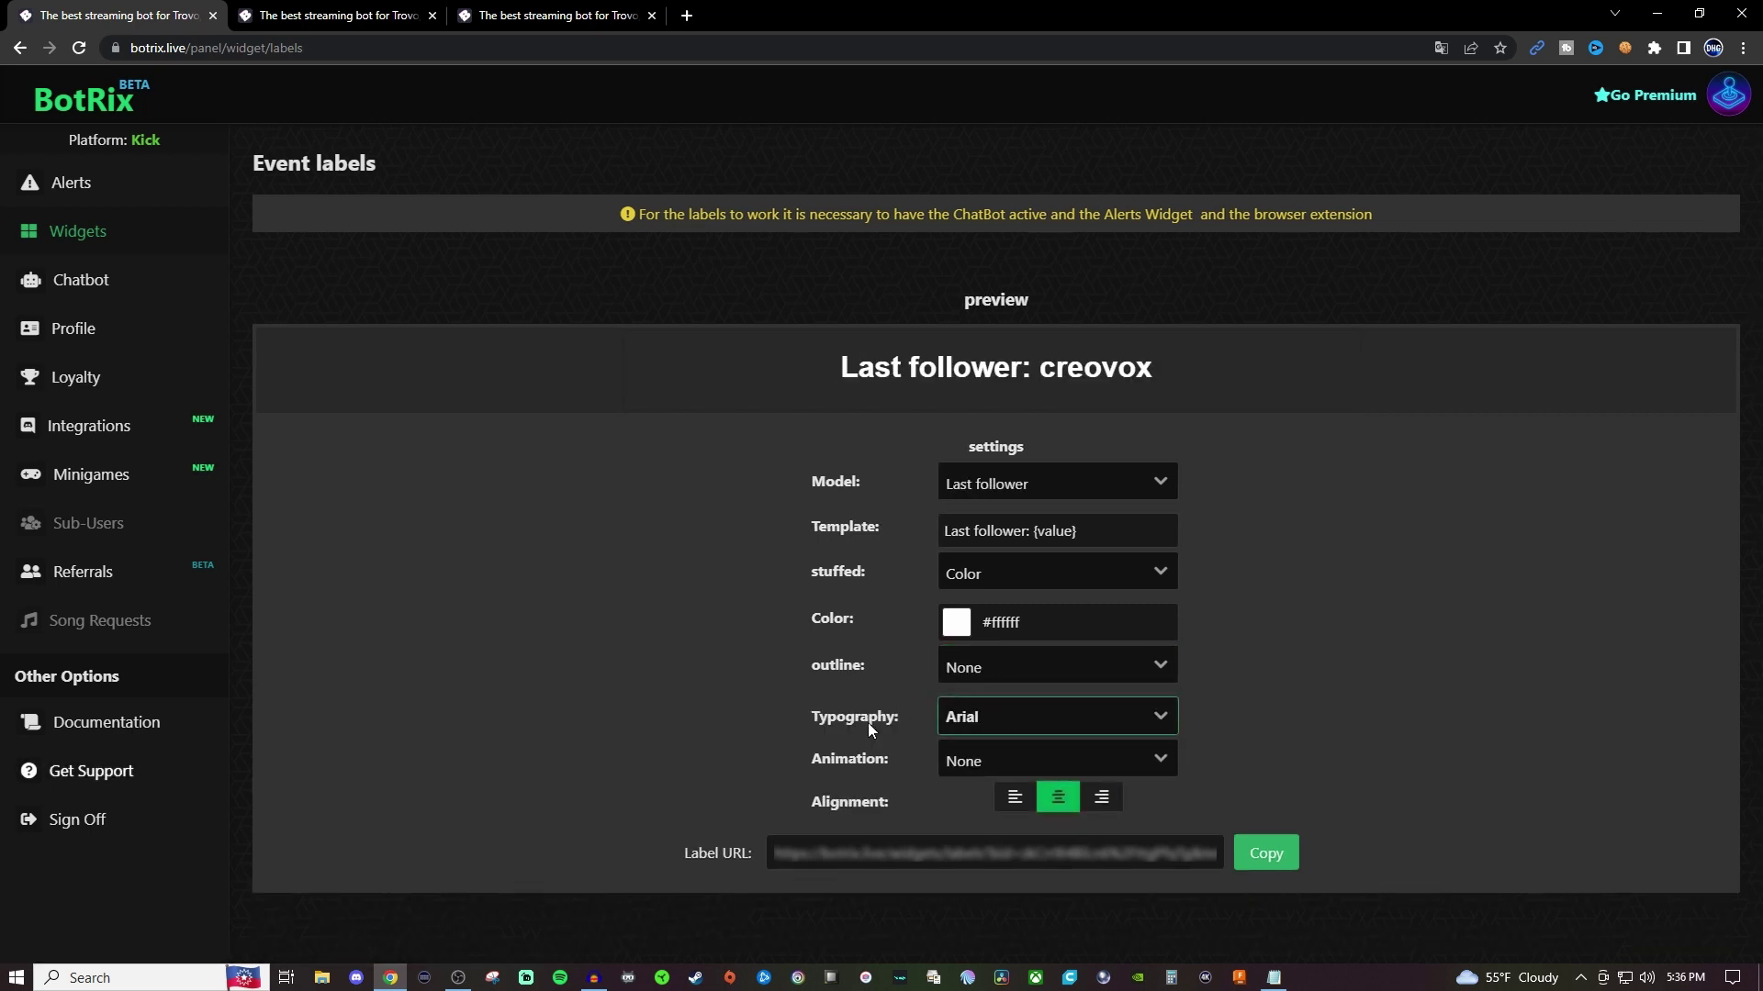
{"action": "left_click", "coordinate": [1048, 725]}
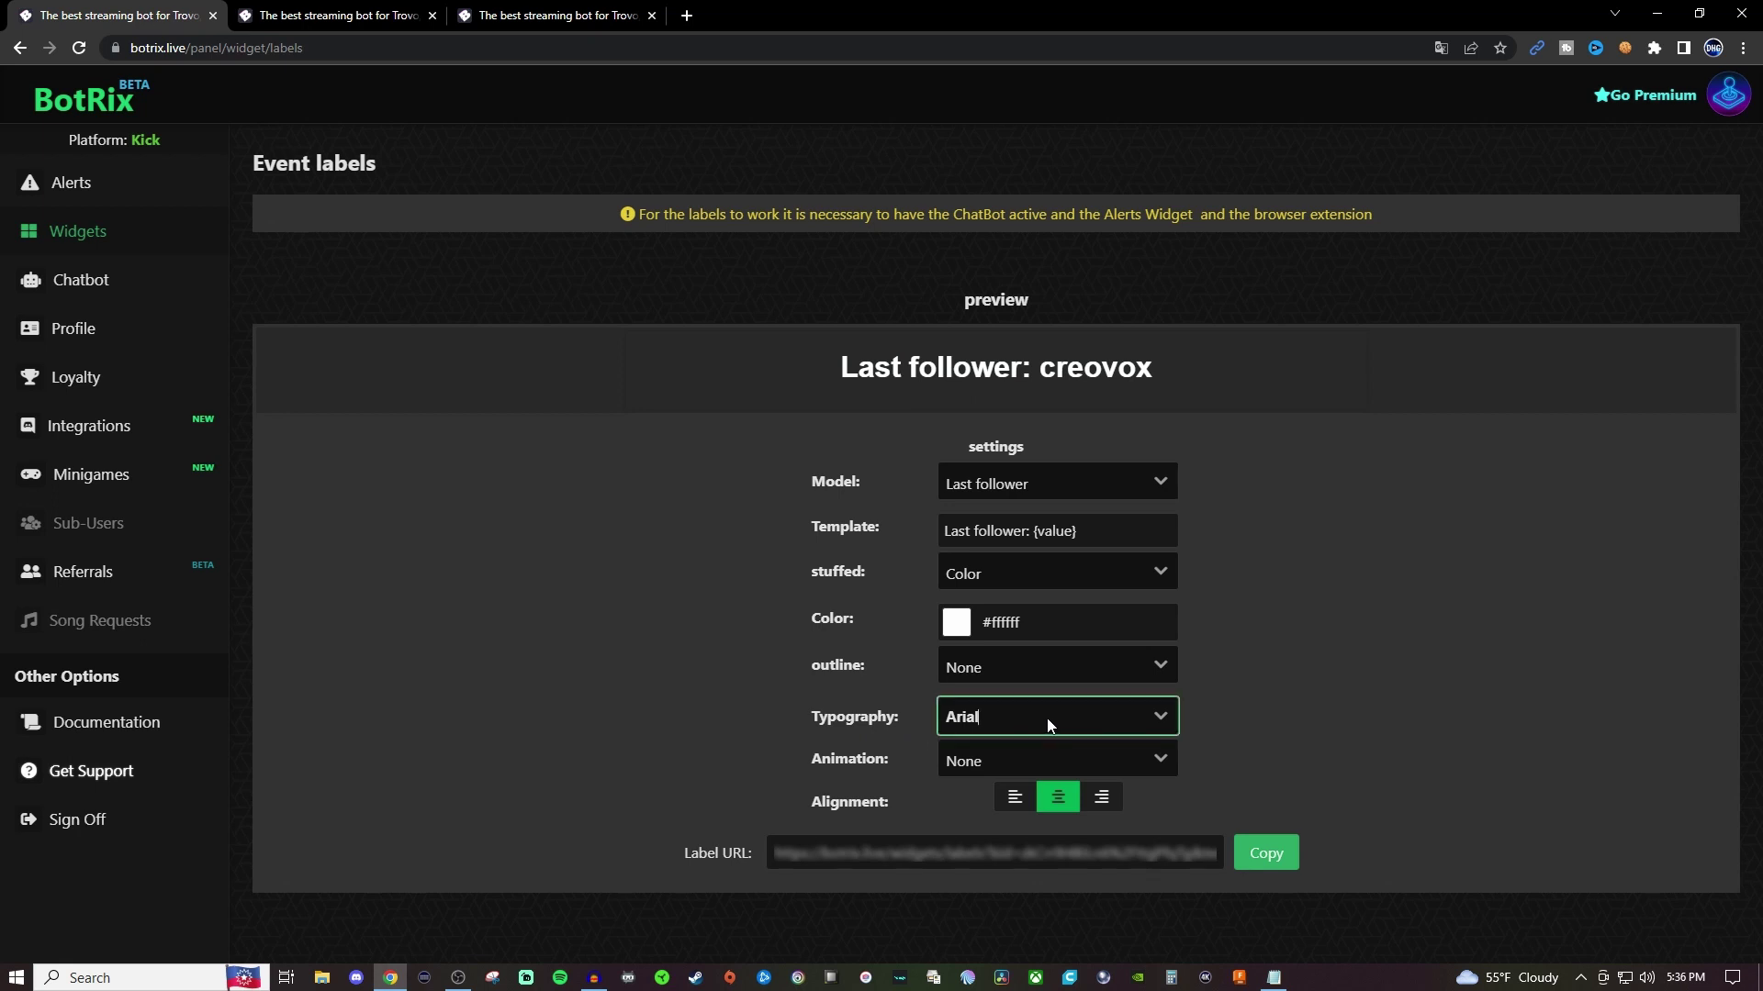
{"action": "left_click", "coordinate": [1161, 720]}
{"action": "scroll", "coordinate": [1127, 795], "scroll_direction": "down", "scroll_amount": 5}
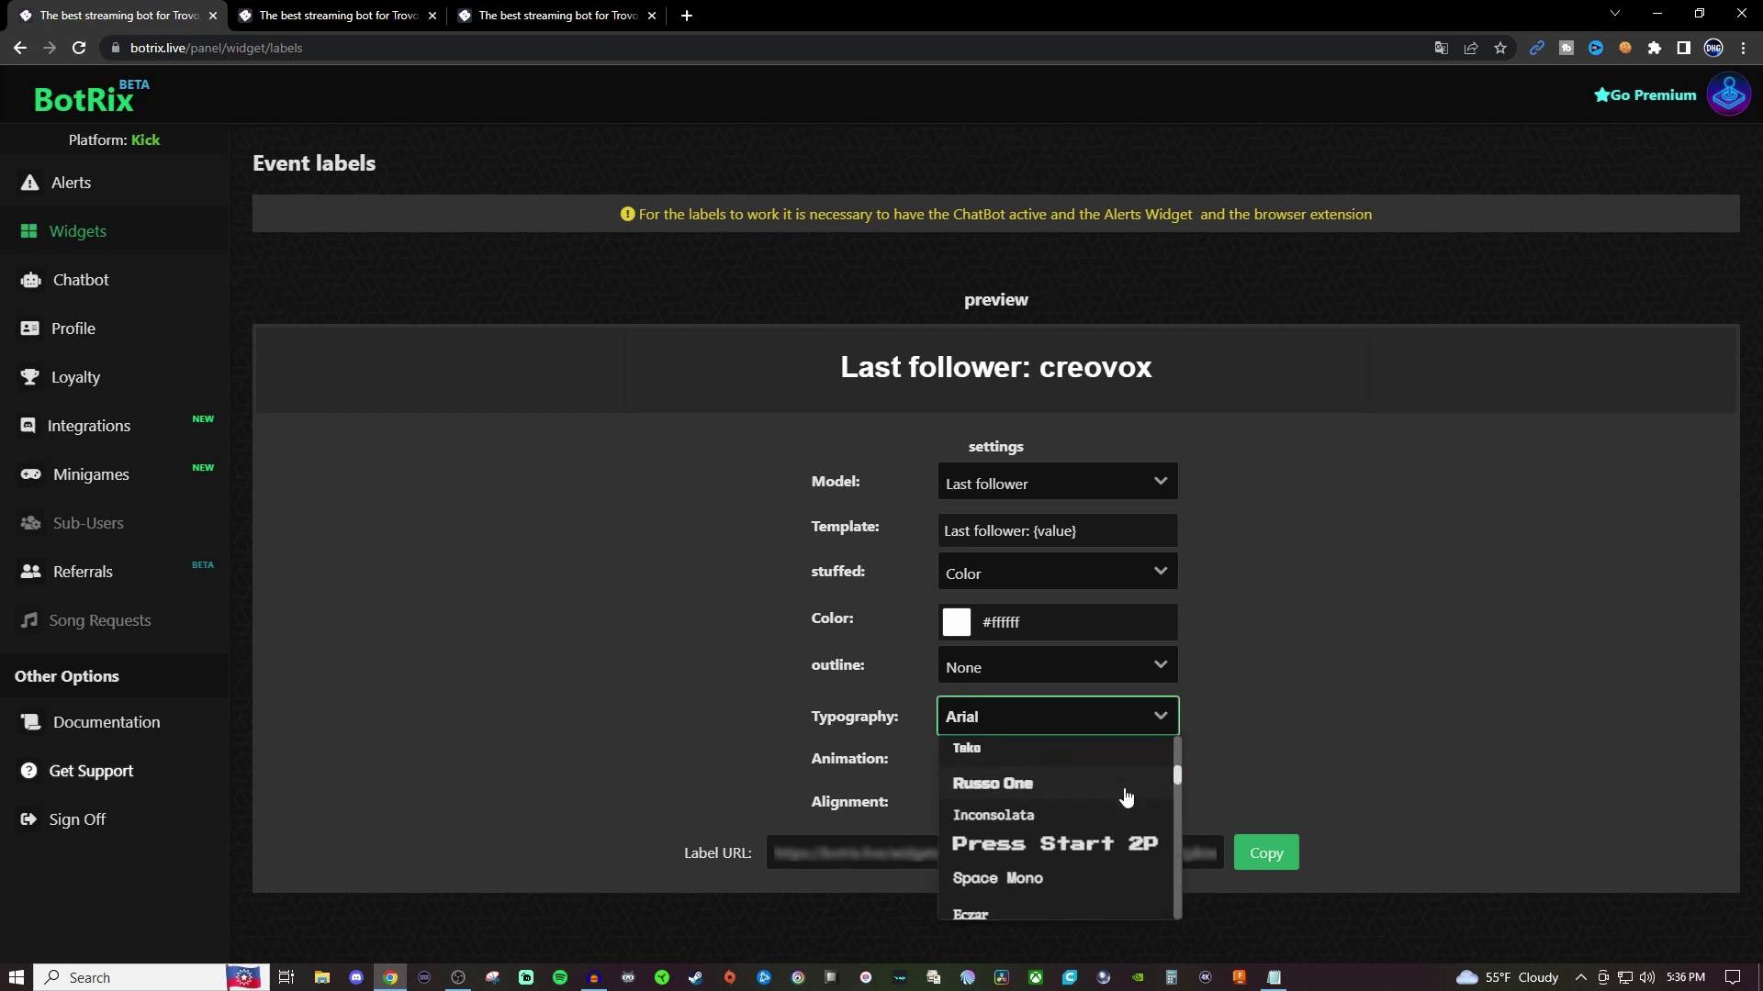
{"action": "scroll", "coordinate": [1128, 797], "scroll_direction": "down", "scroll_amount": 5}
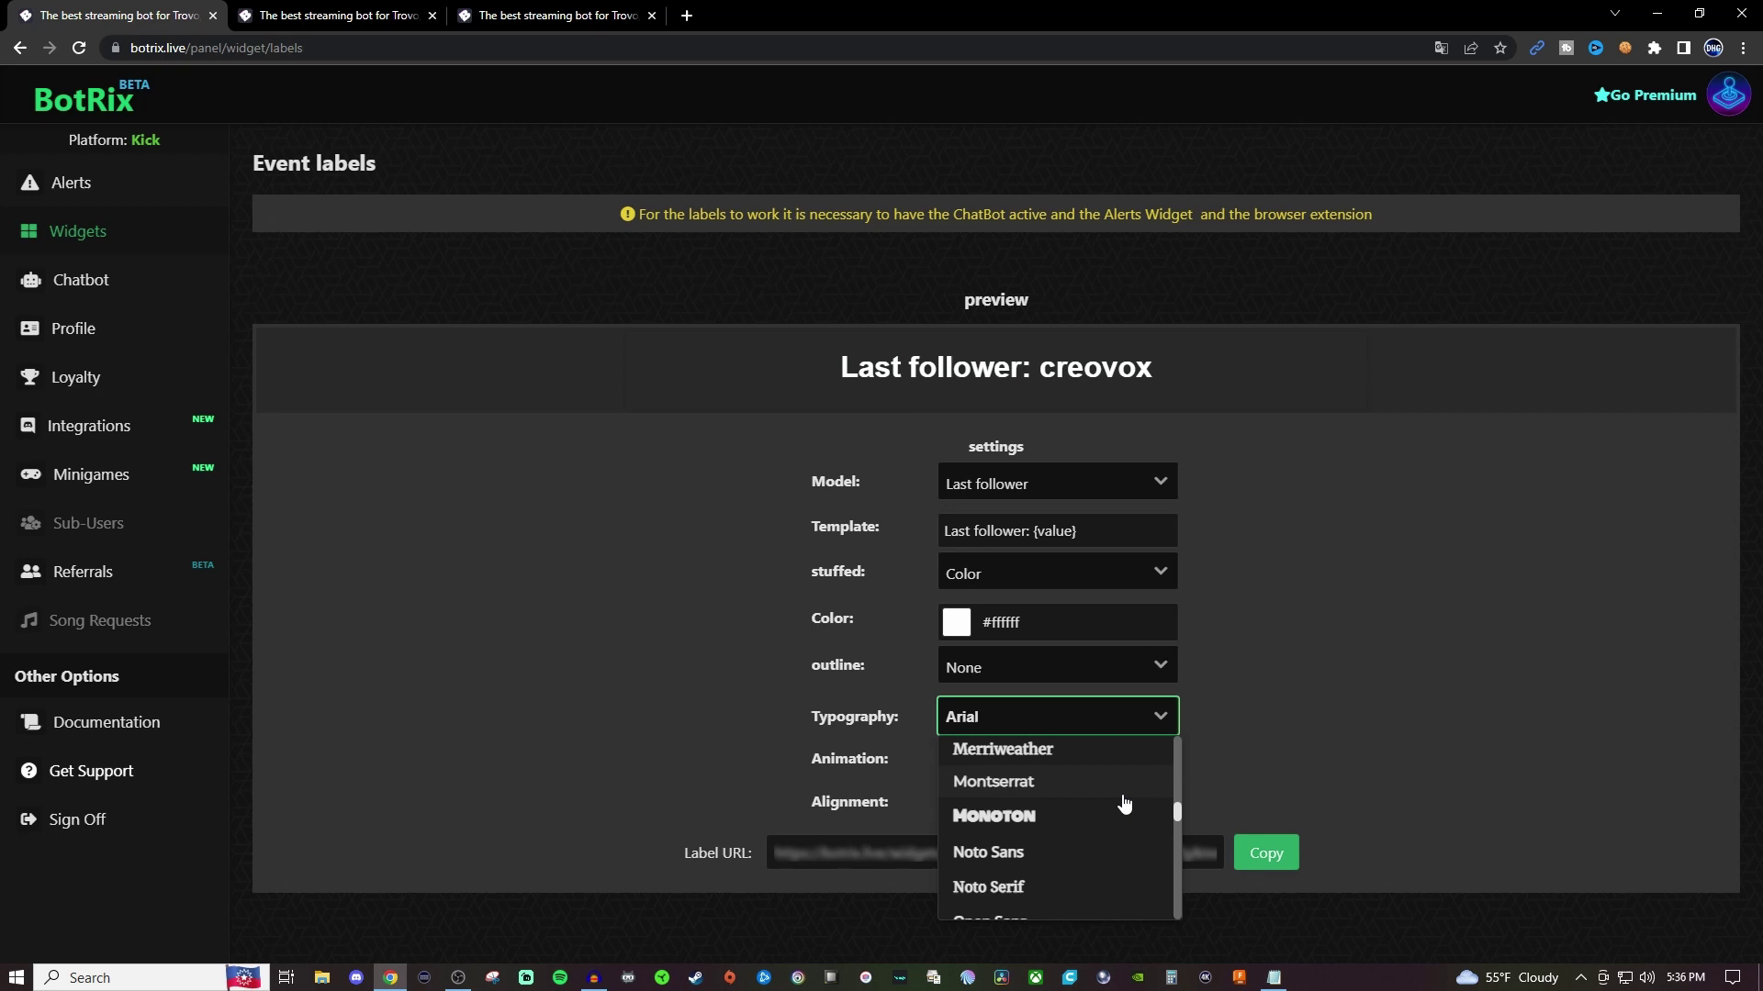
{"action": "scroll", "coordinate": [1123, 804], "scroll_direction": "down", "scroll_amount": 5}
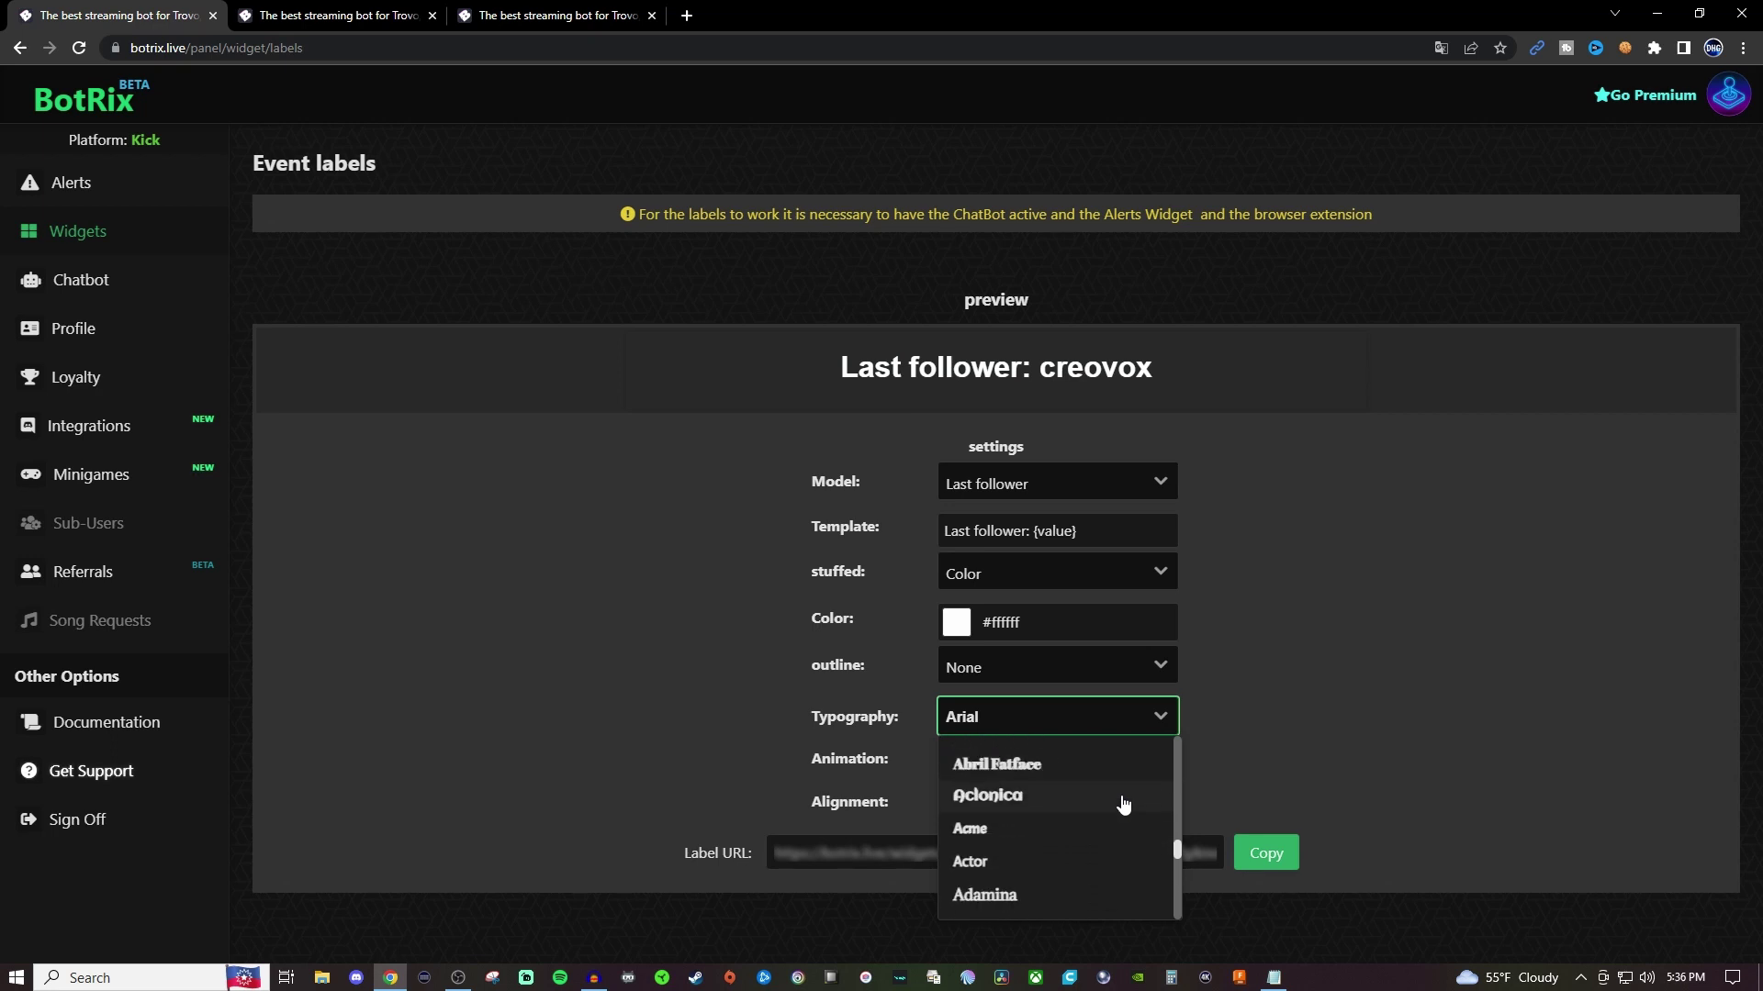
{"action": "scroll", "coordinate": [1123, 804], "scroll_direction": "down", "scroll_amount": 5}
{"action": "scroll", "coordinate": [1124, 806], "scroll_direction": "down", "scroll_amount": 3}
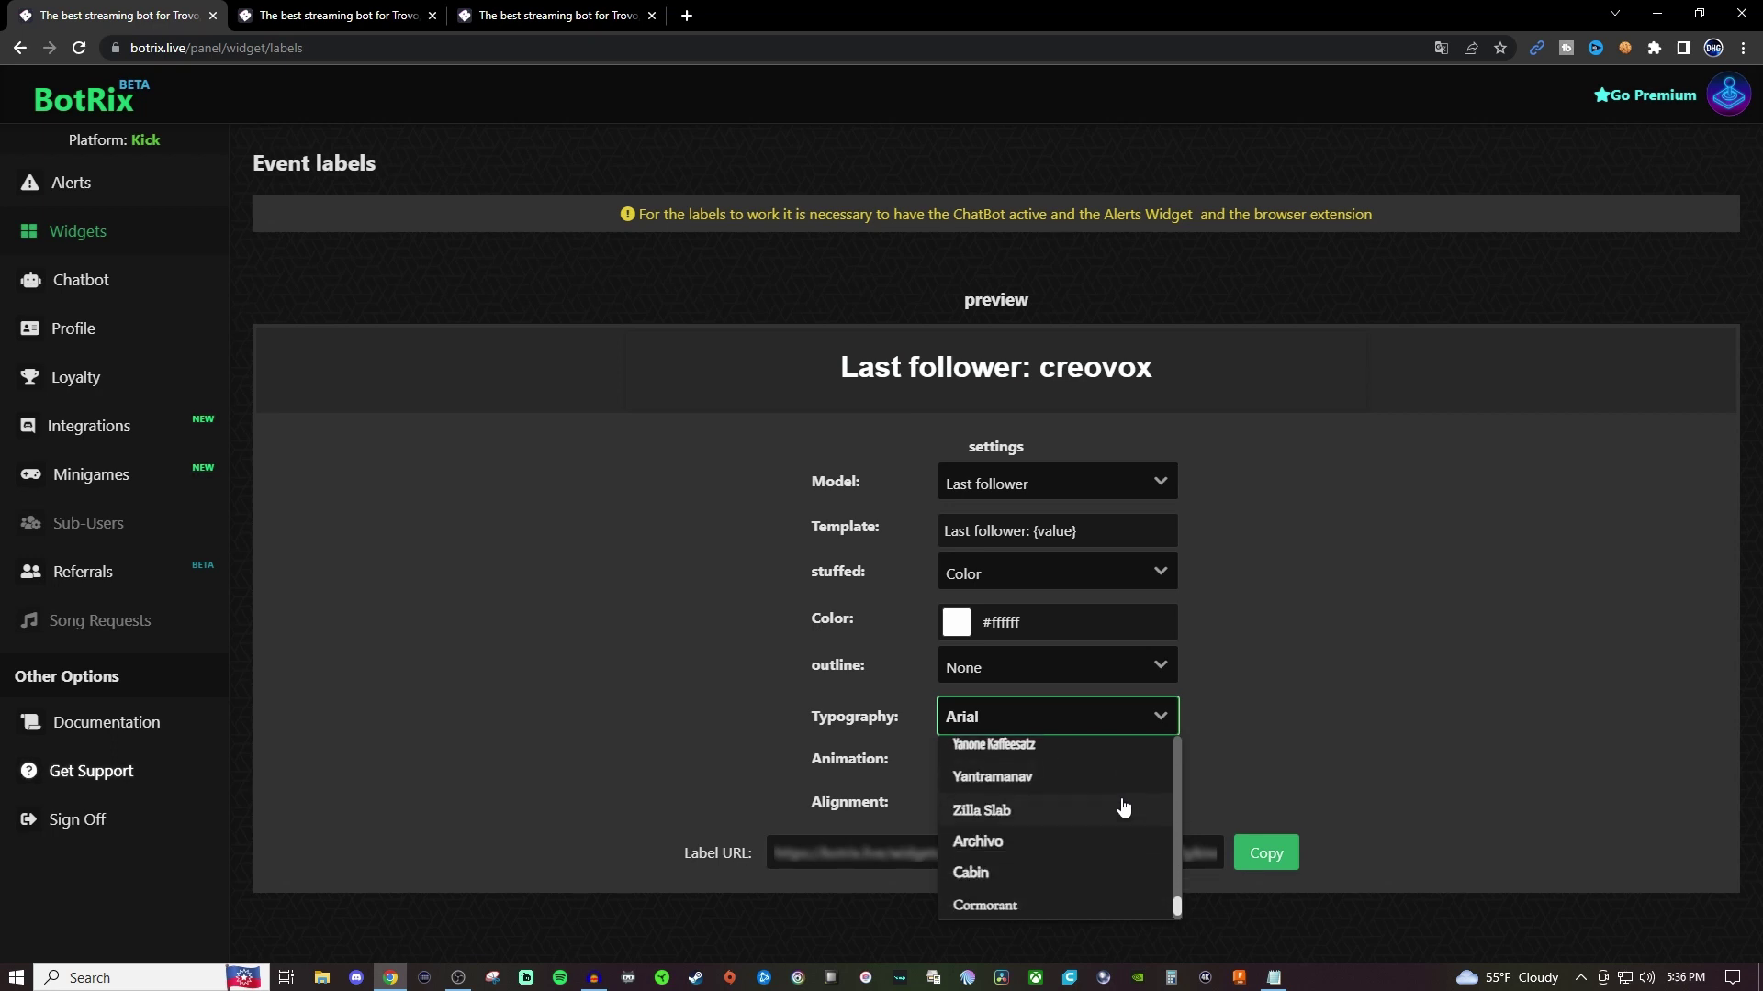
Step: Keep Arial font and no animation, then copy the Last follower label URL
{"action": "left_click", "coordinate": [1298, 683]}
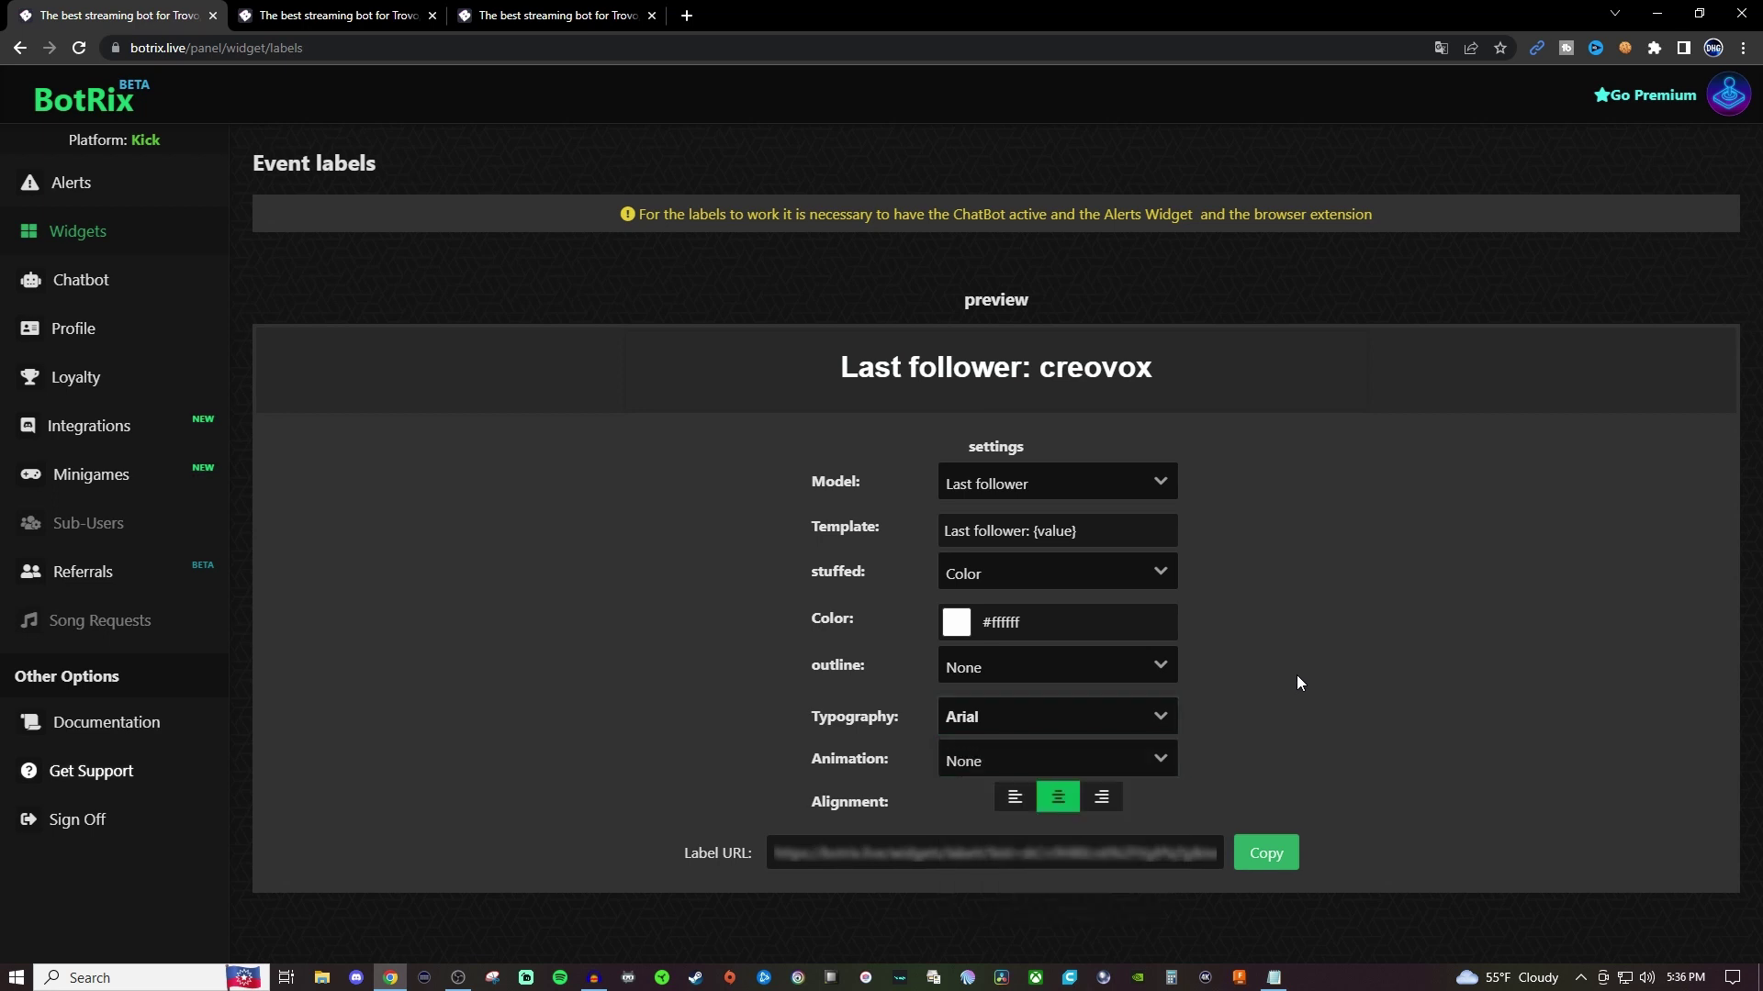
{"action": "left_click", "coordinate": [1160, 764]}
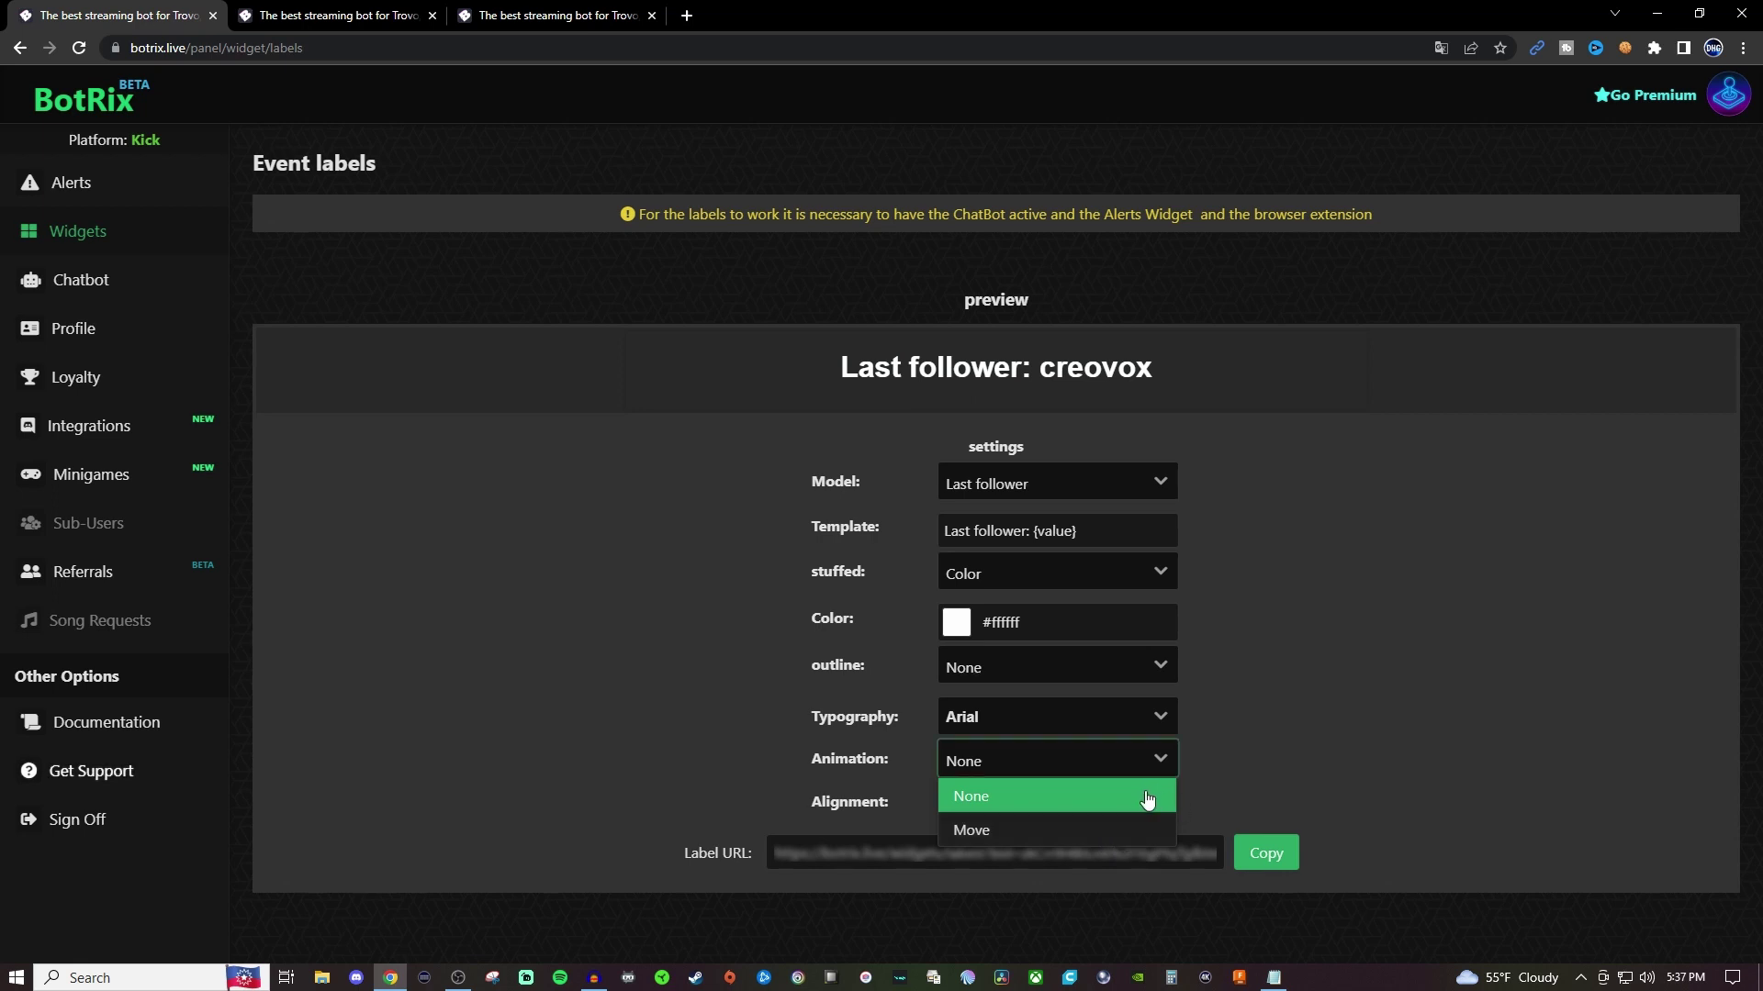
{"action": "left_click", "coordinate": [1145, 796]}
{"action": "left_click", "coordinate": [1275, 739]}
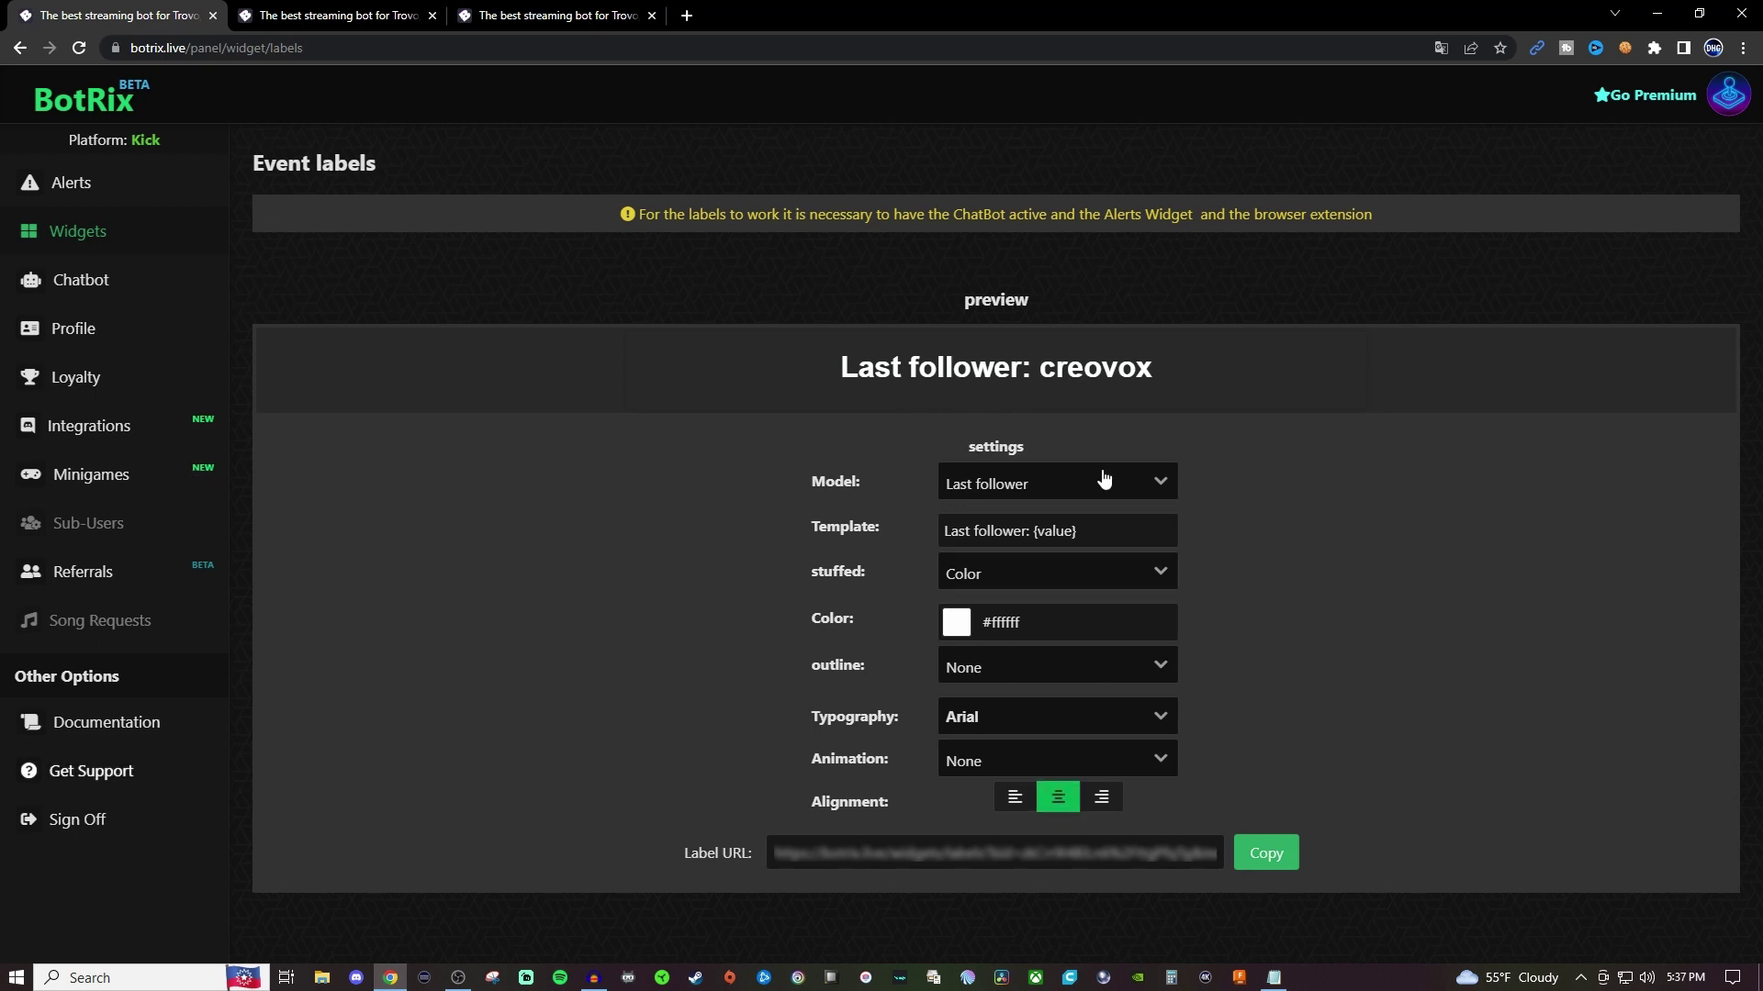
{"action": "left_click", "coordinate": [1256, 856]}
Step: In OBS, delete the Browser and Browser 2 sources from Scene 2 and start adding a new source
{"action": "left_click", "coordinate": [458, 977]}
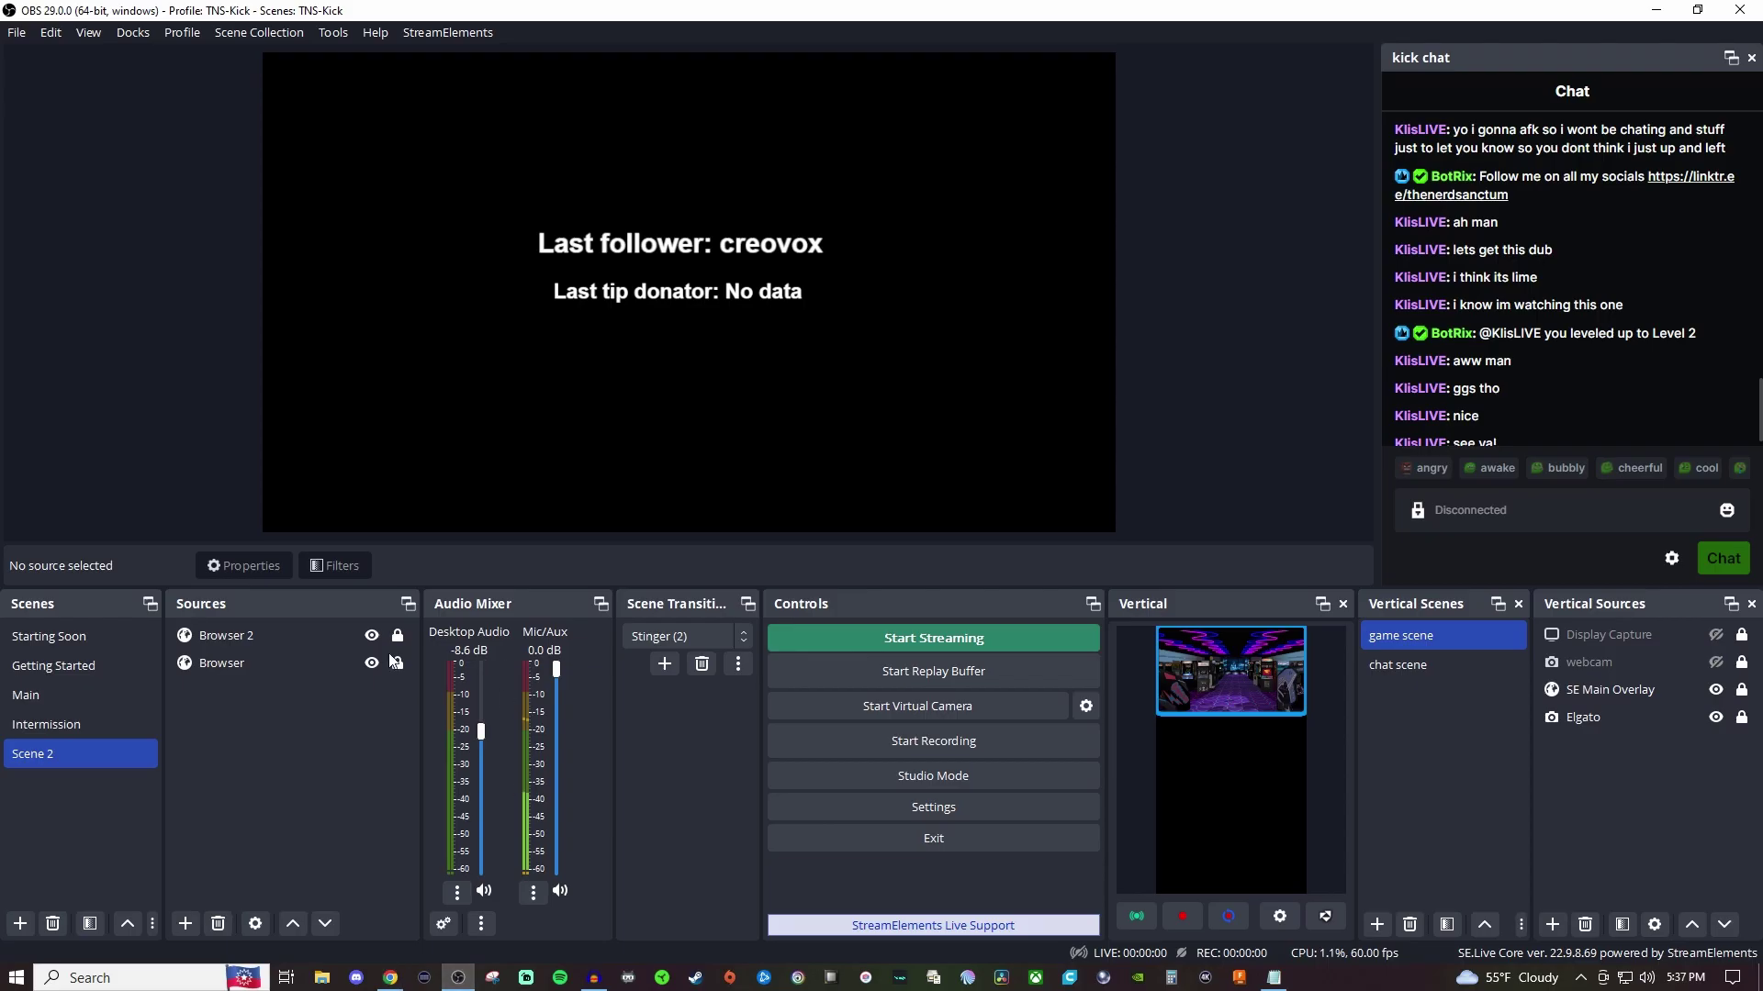
{"action": "left_click", "coordinate": [230, 659]}
{"action": "left_click", "coordinate": [244, 647], "text": "ctrl"}
{"action": "left_click", "coordinate": [244, 649]}
{"action": "key", "text": "Delete"}
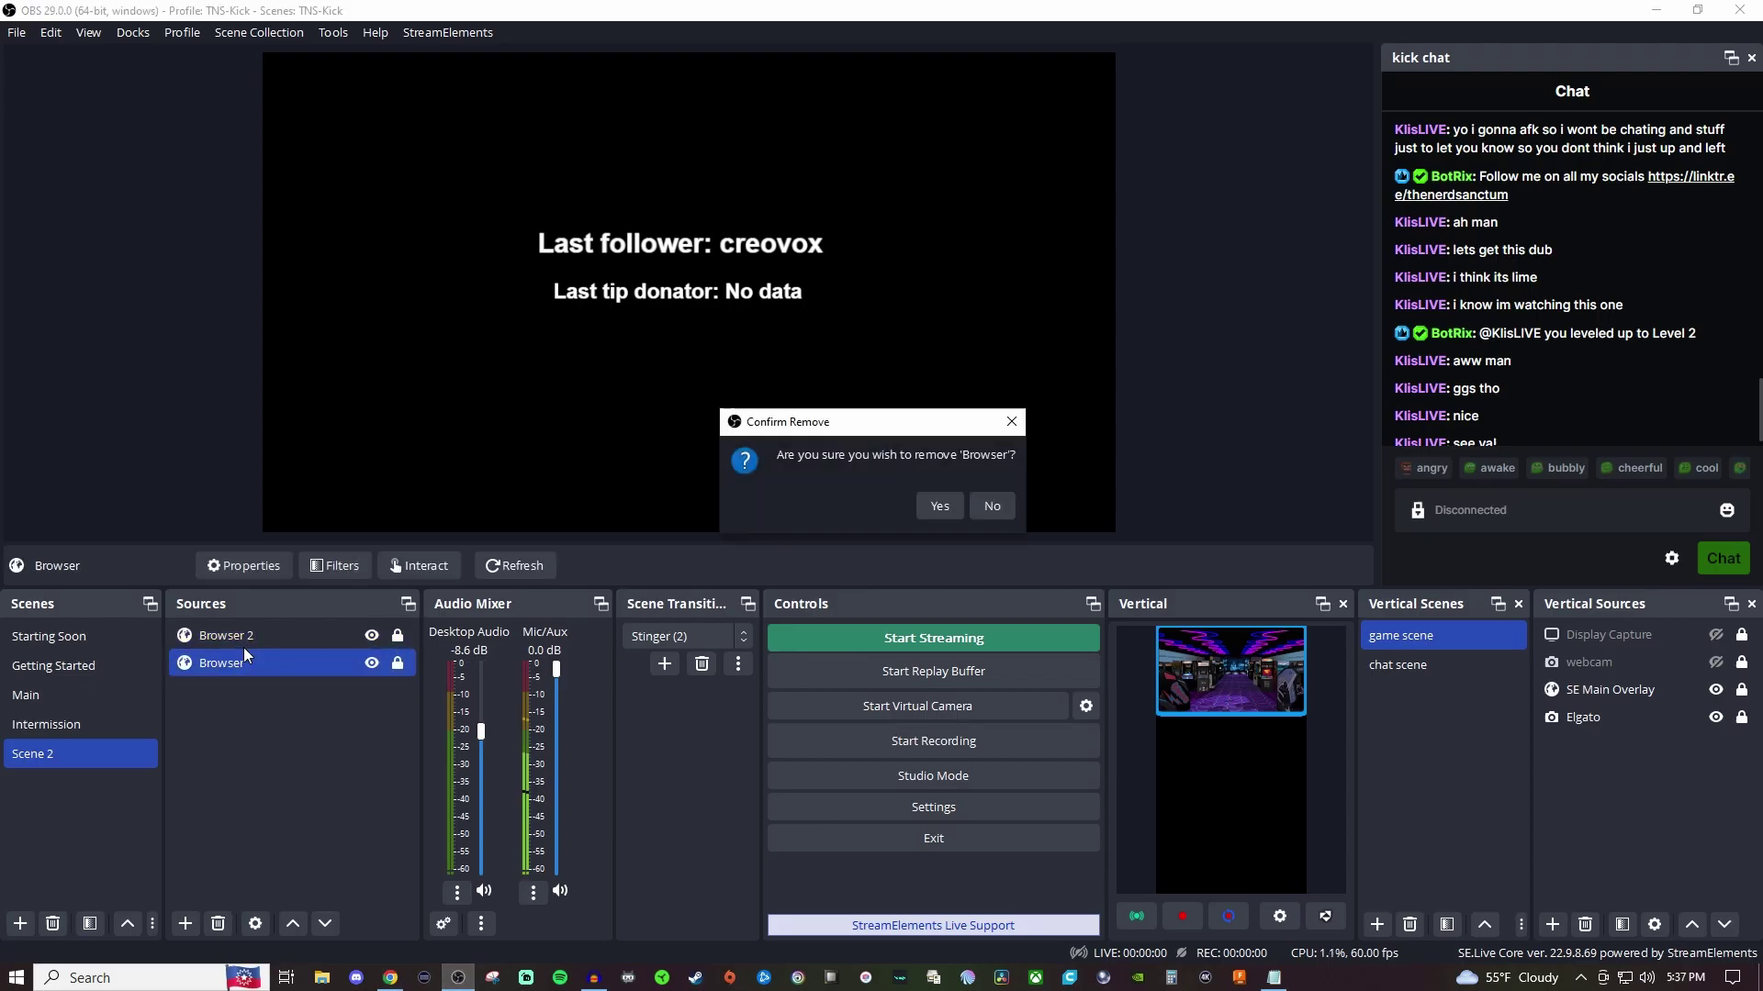
{"action": "left_click", "coordinate": [957, 510]}
{"action": "left_click", "coordinate": [238, 633]}
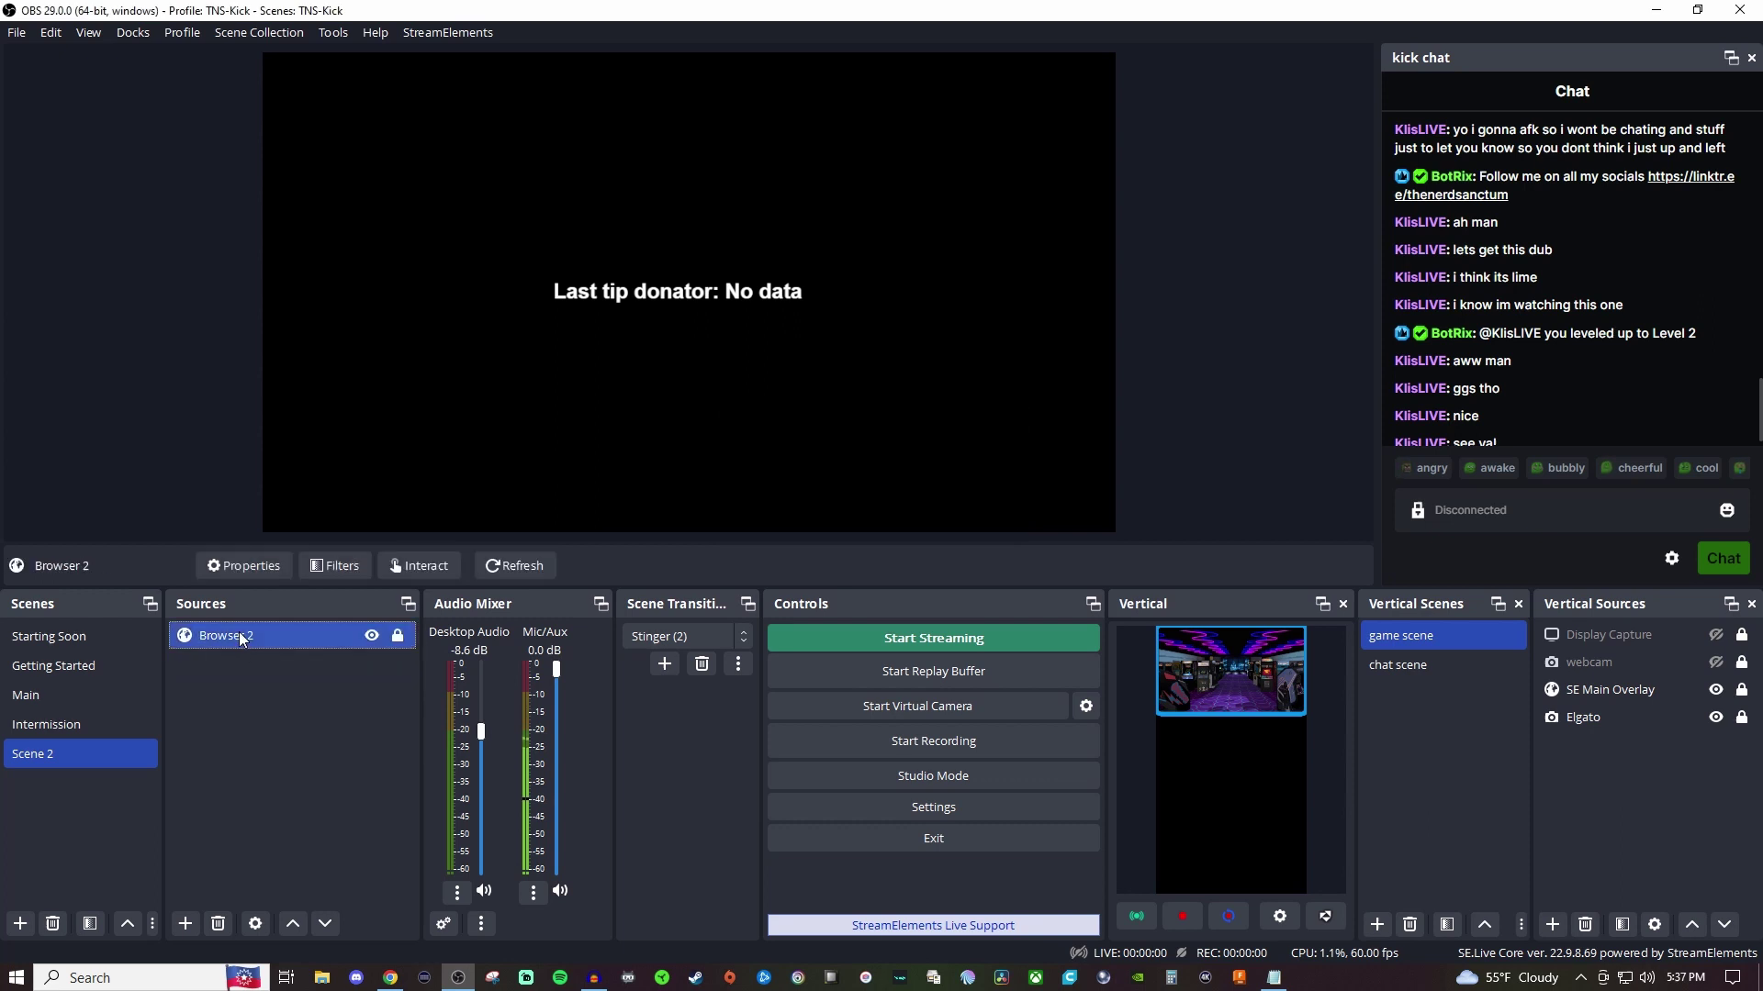
{"action": "key", "text": "Delete"}
{"action": "left_click", "coordinate": [944, 506]}
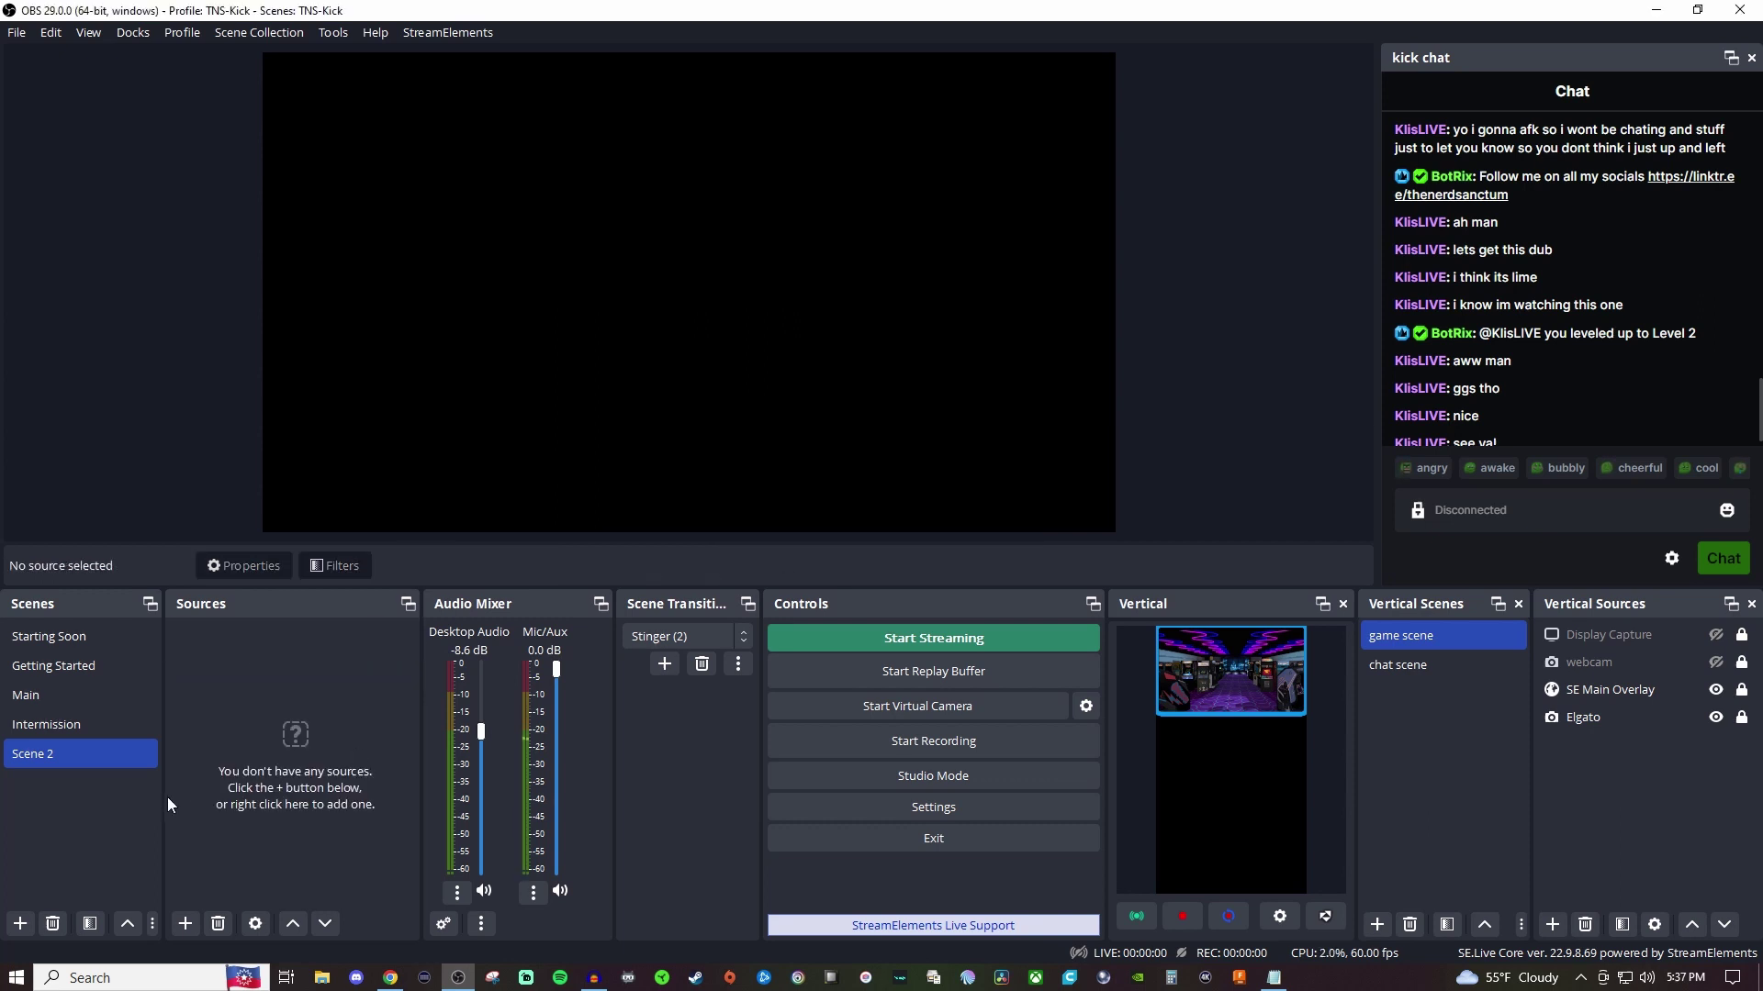
{"action": "left_click", "coordinate": [184, 923]}
Step: Add a Browser source named Browser using the pasted BotRix follower label URL
{"action": "left_click", "coordinate": [240, 568]}
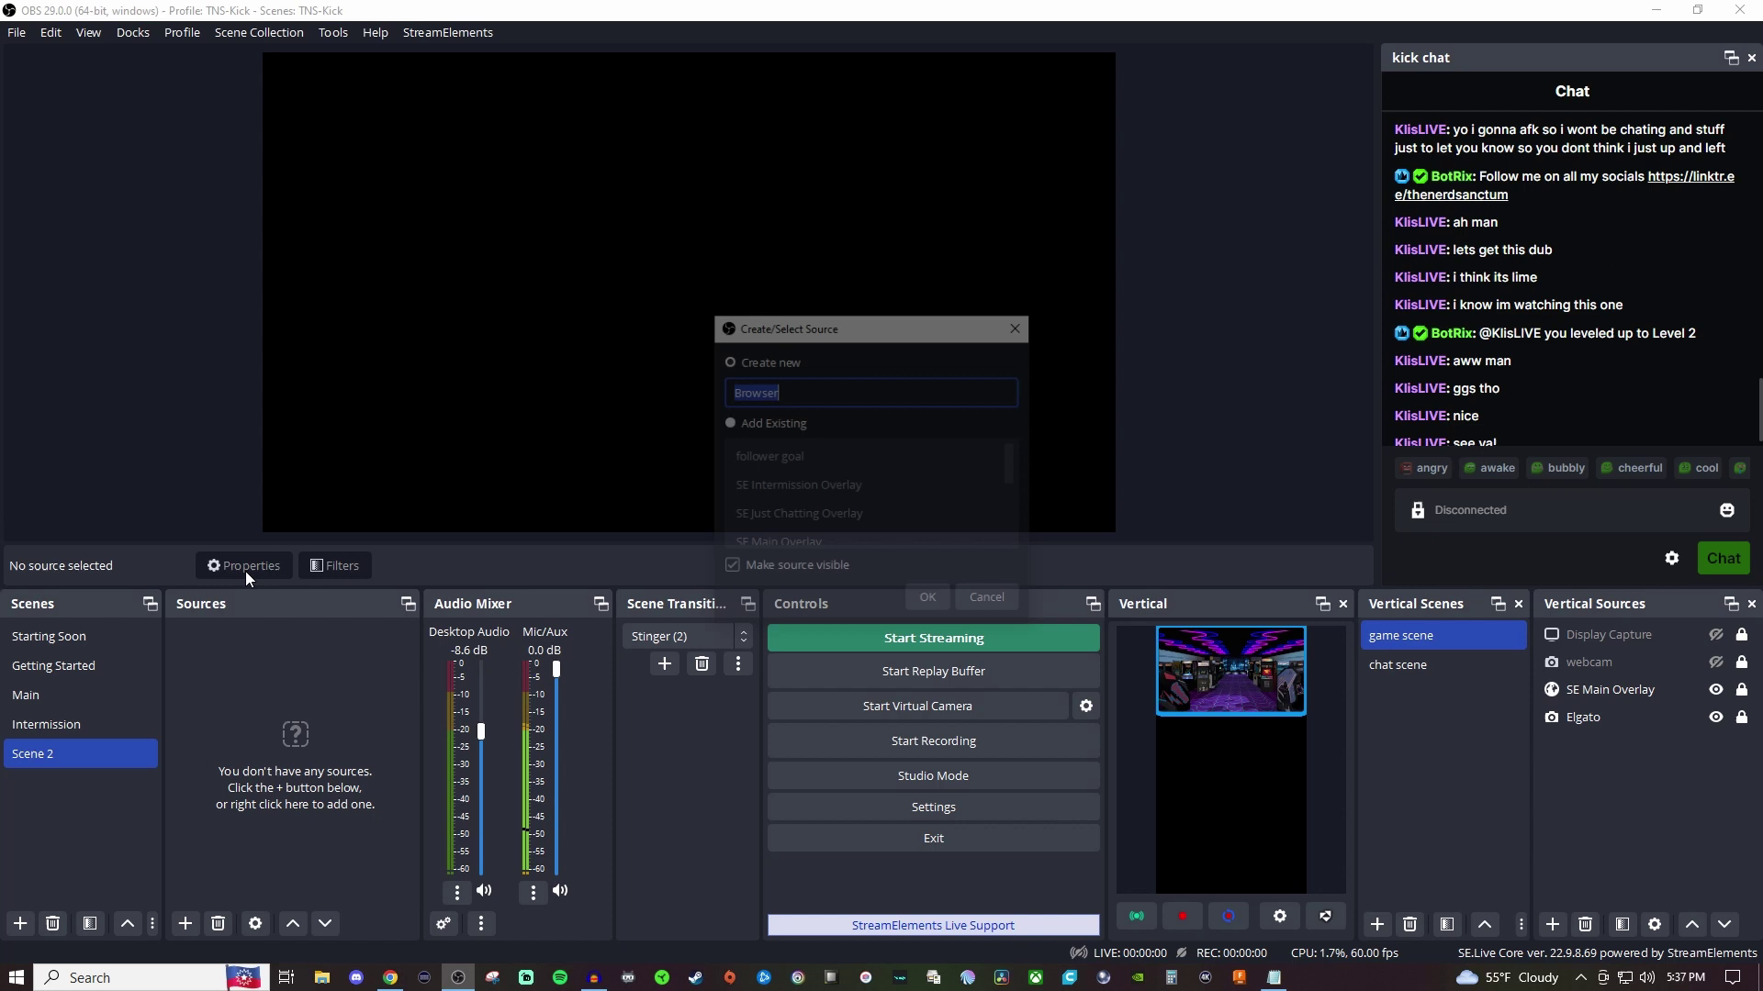
{"action": "left_click", "coordinate": [929, 601]}
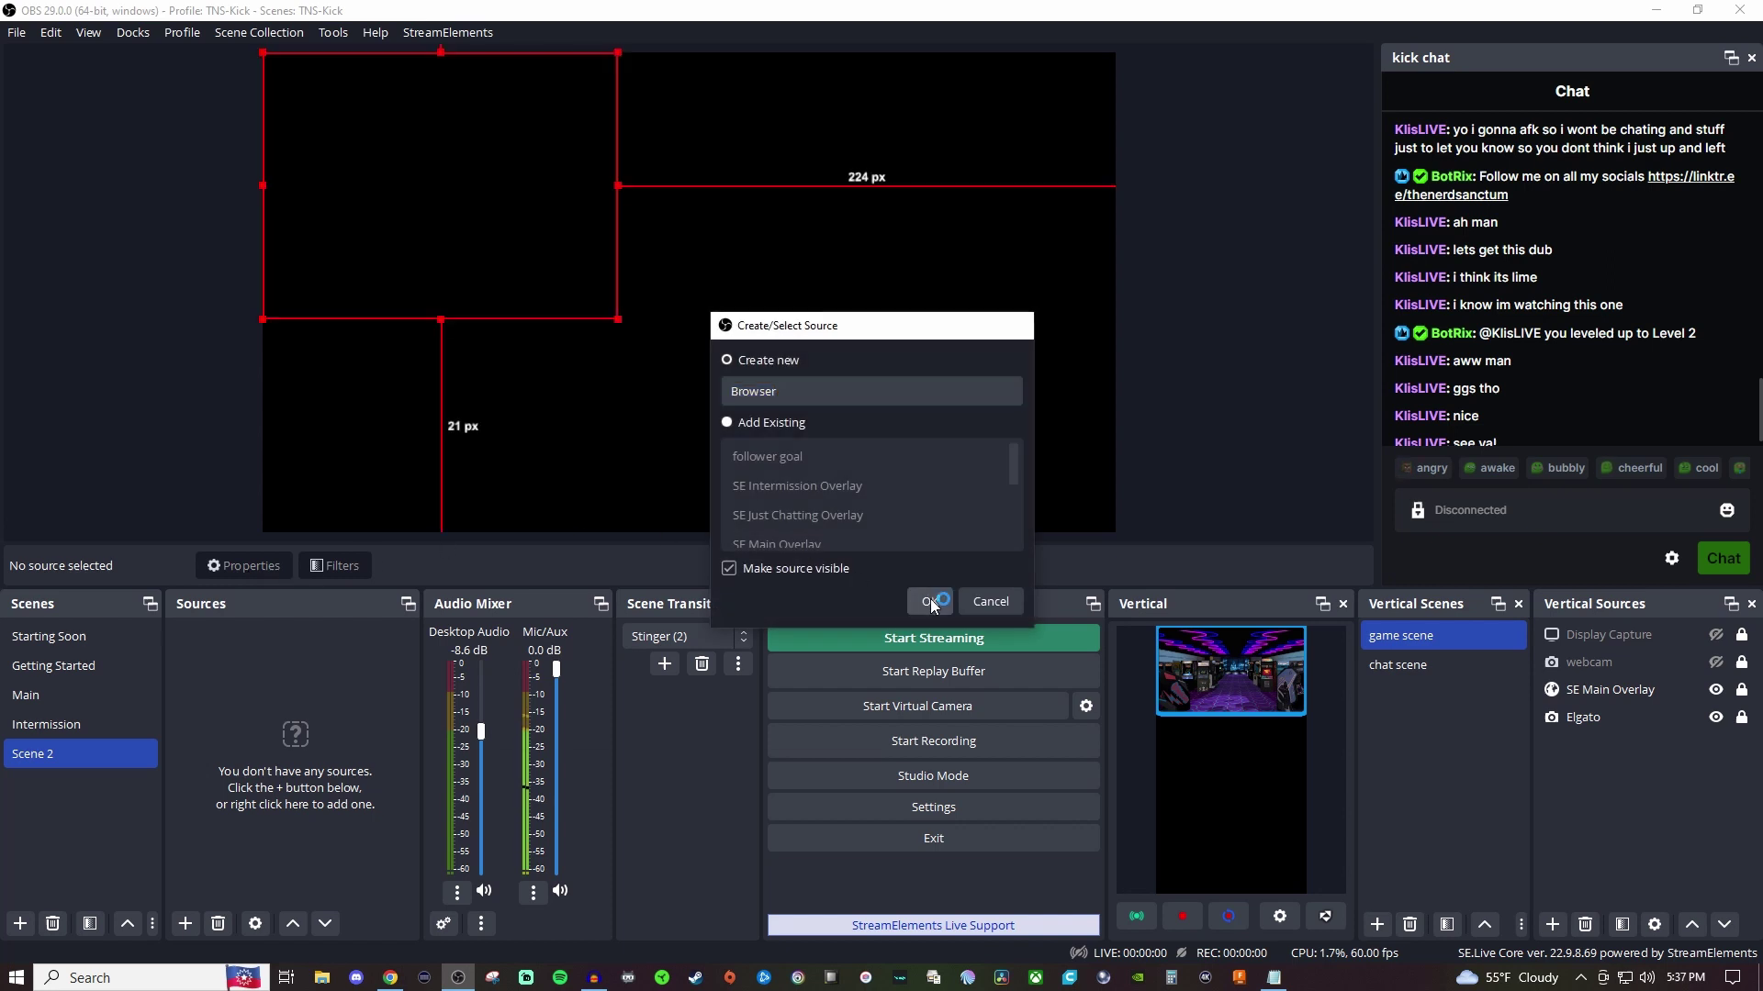
{"action": "triple_click", "coordinate": [841, 520]}
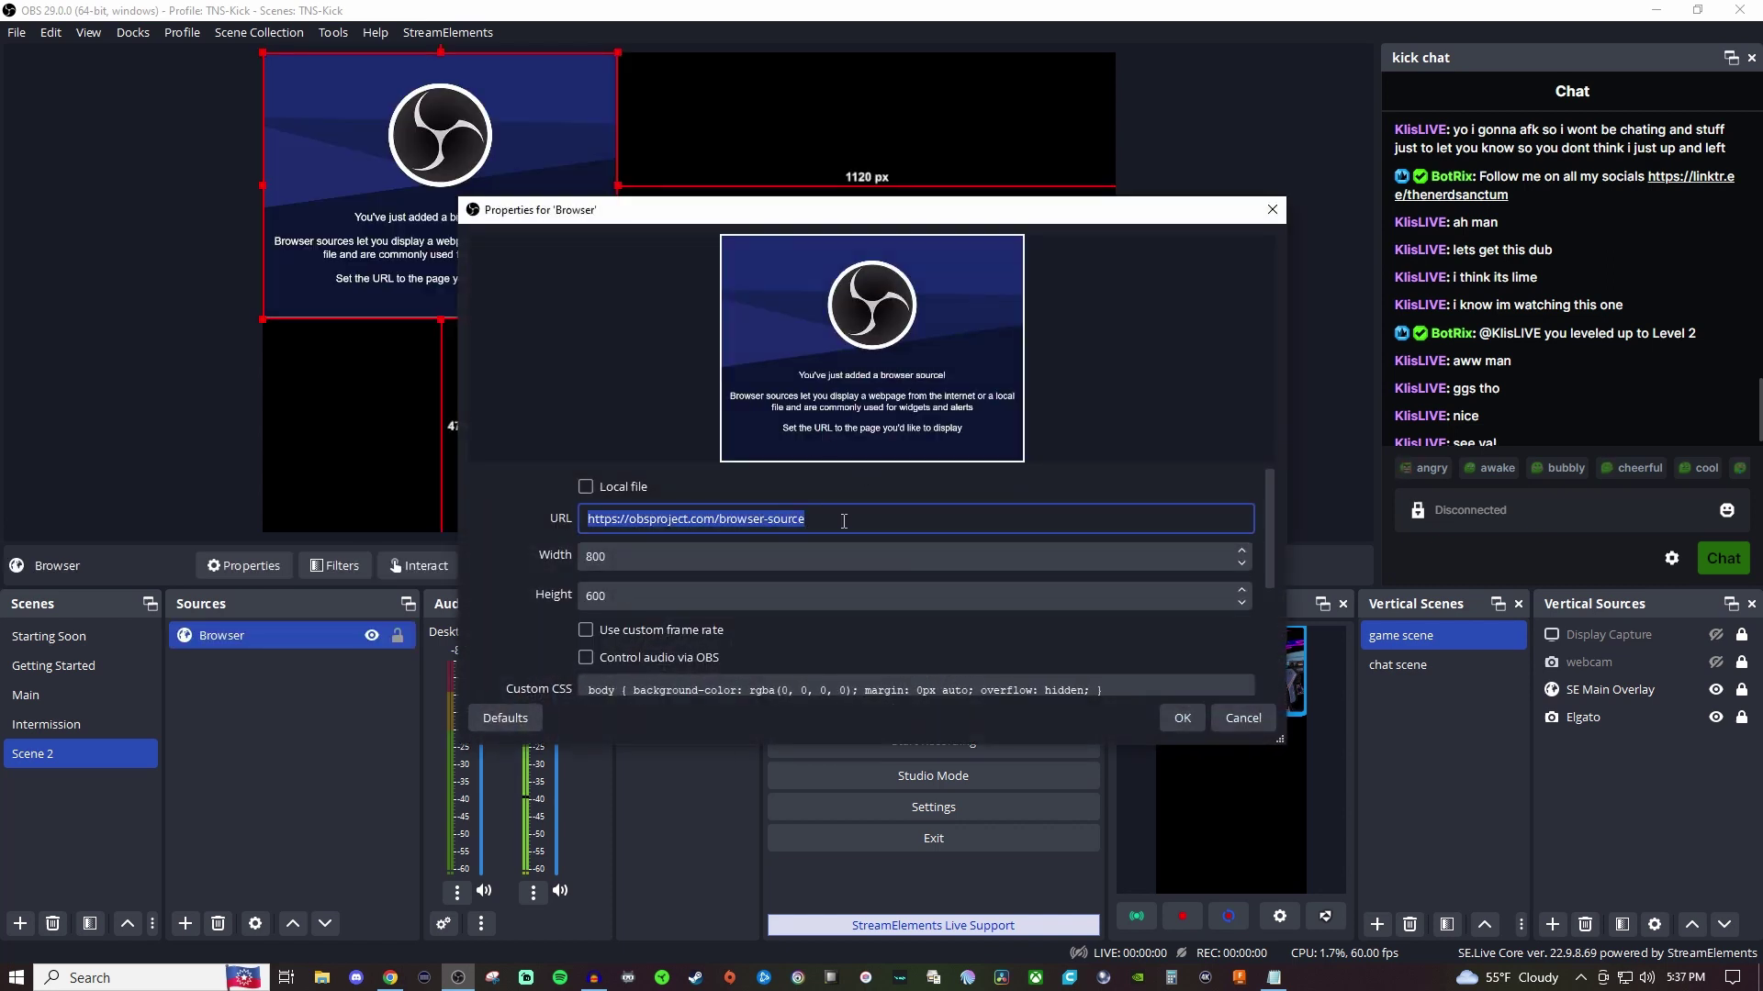
{"action": "key", "text": "ctrl+v"}
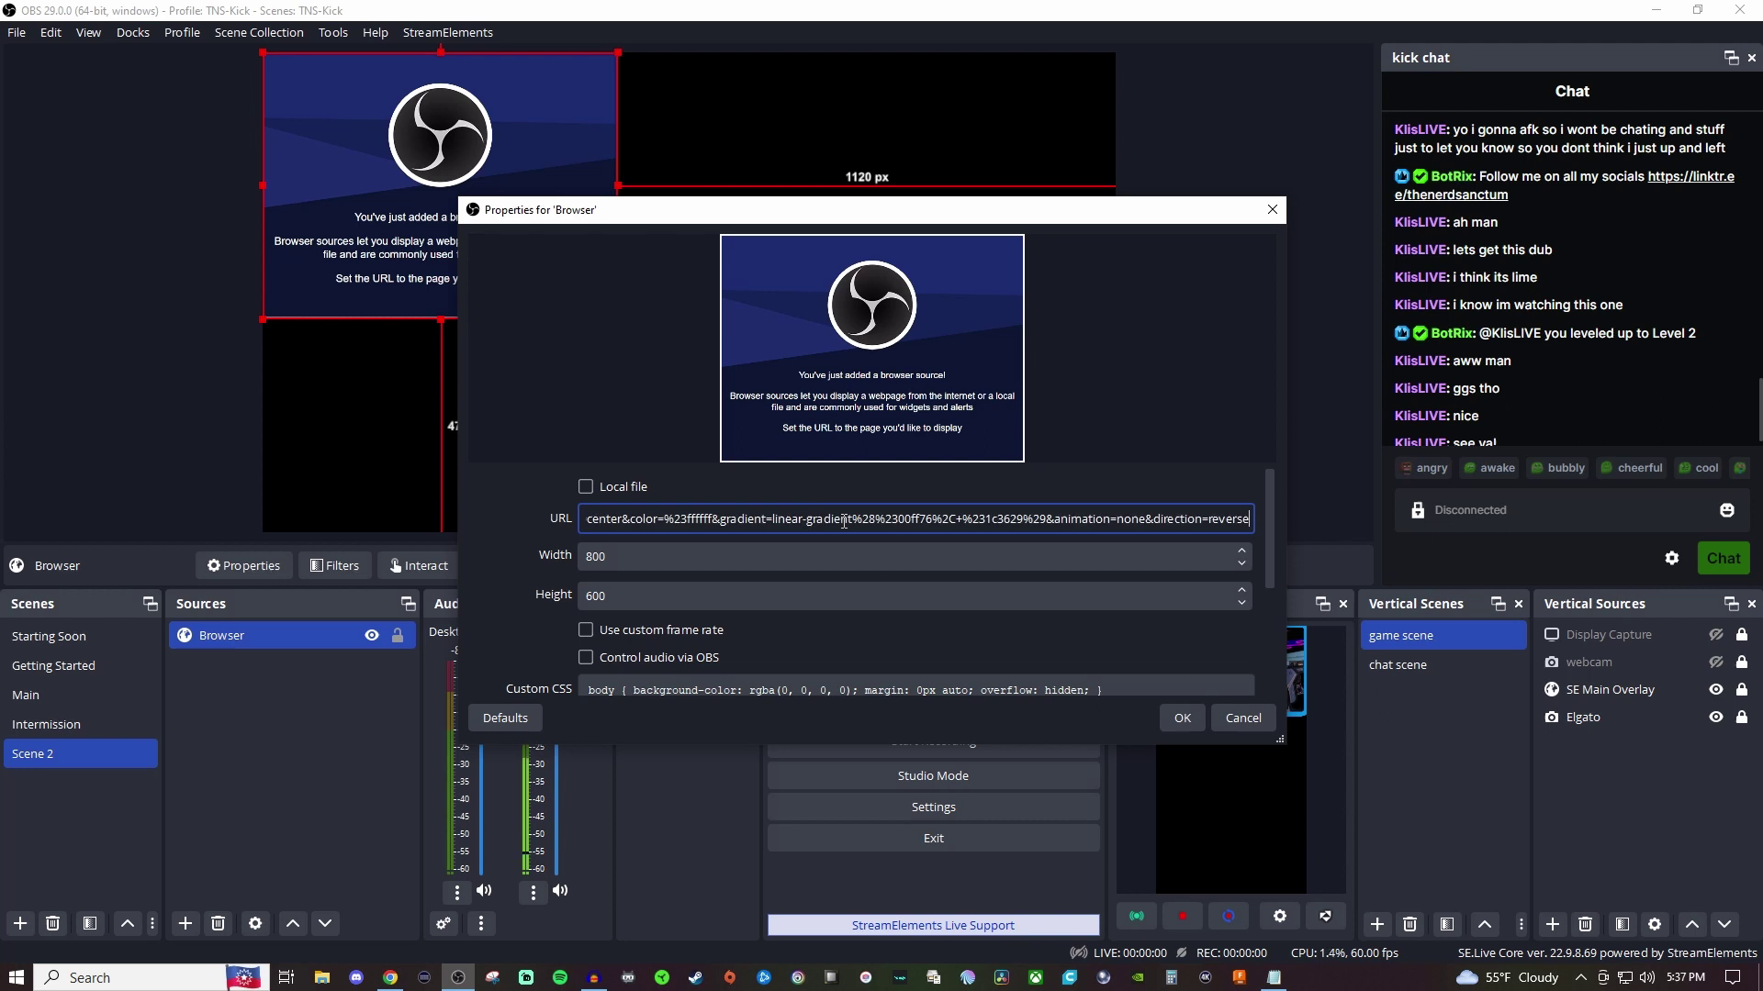
{"action": "left_click", "coordinate": [1180, 719]}
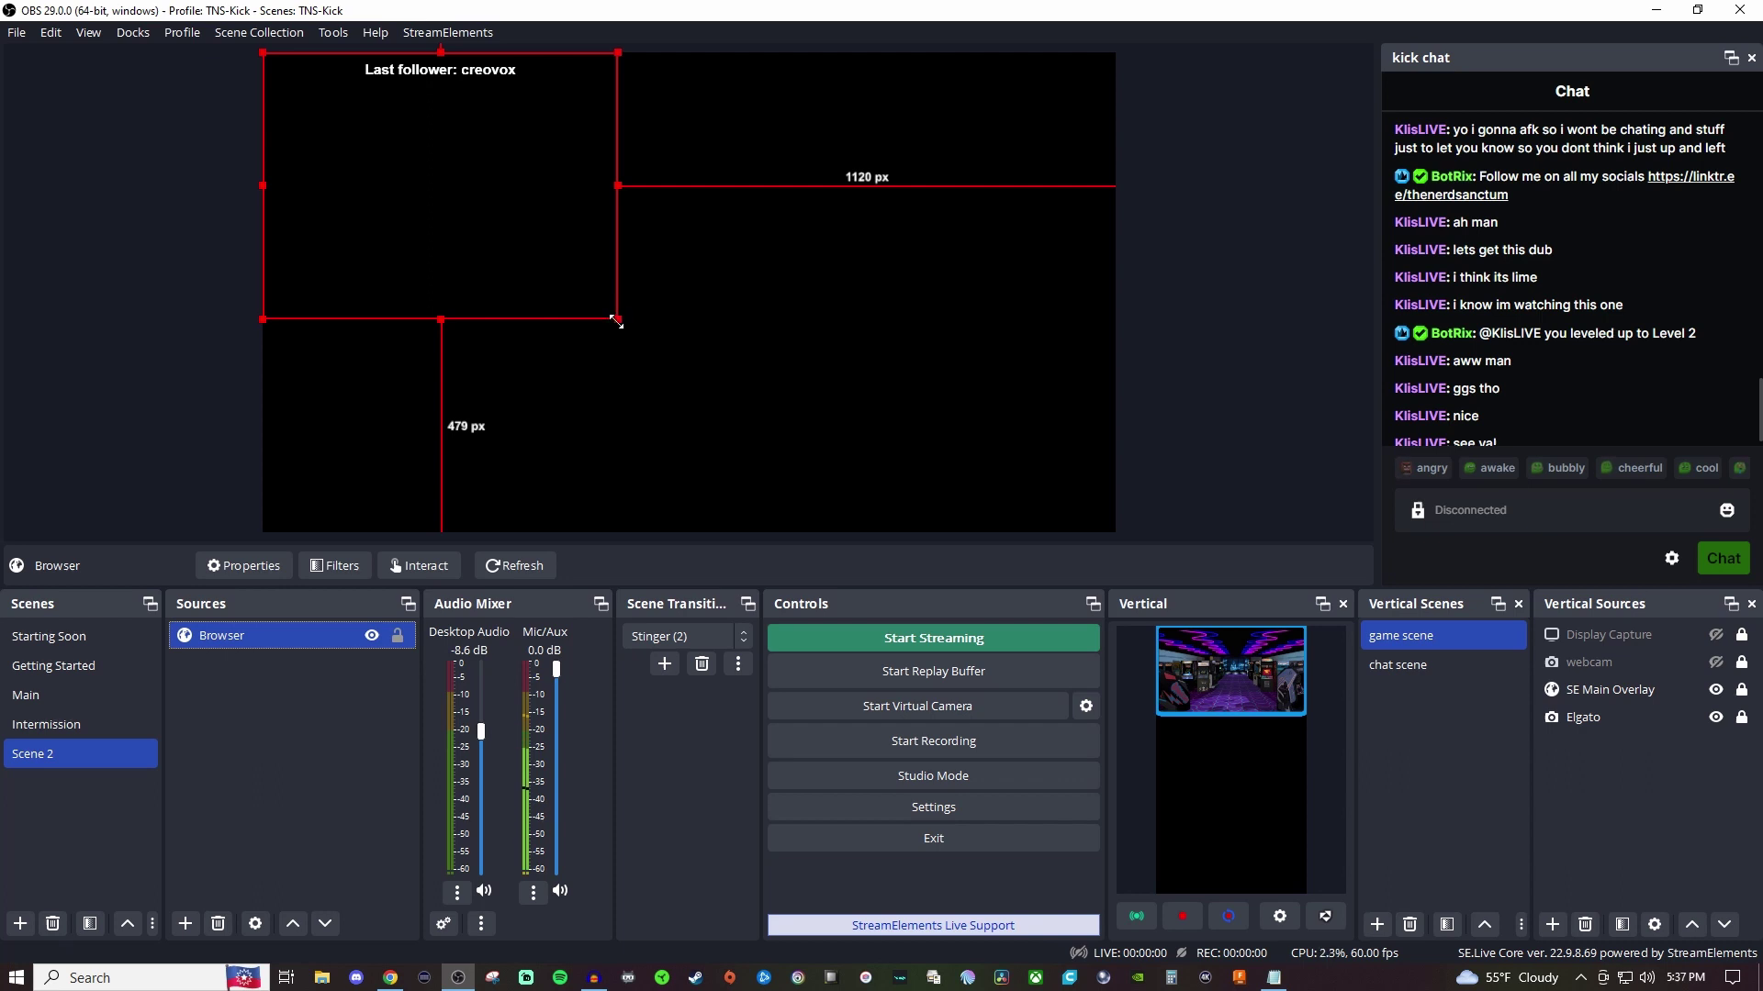
Step: Enlarge the Last follower label and move it to the top-left of the canvas
{"action": "left_click_drag", "start_coordinate": [616, 320], "coordinate": [907, 518]}
{"action": "mouse_move", "coordinate": [616, 91]}
{"action": "left_mouse_down"}
{"action": "mouse_move", "coordinate": [650, 184]}
{"action": "mouse_move", "coordinate": [505, 71]}
{"action": "mouse_move", "coordinate": [390, 73]}
{"action": "left_mouse_up"}
{"action": "left_click", "coordinate": [933, 302]}
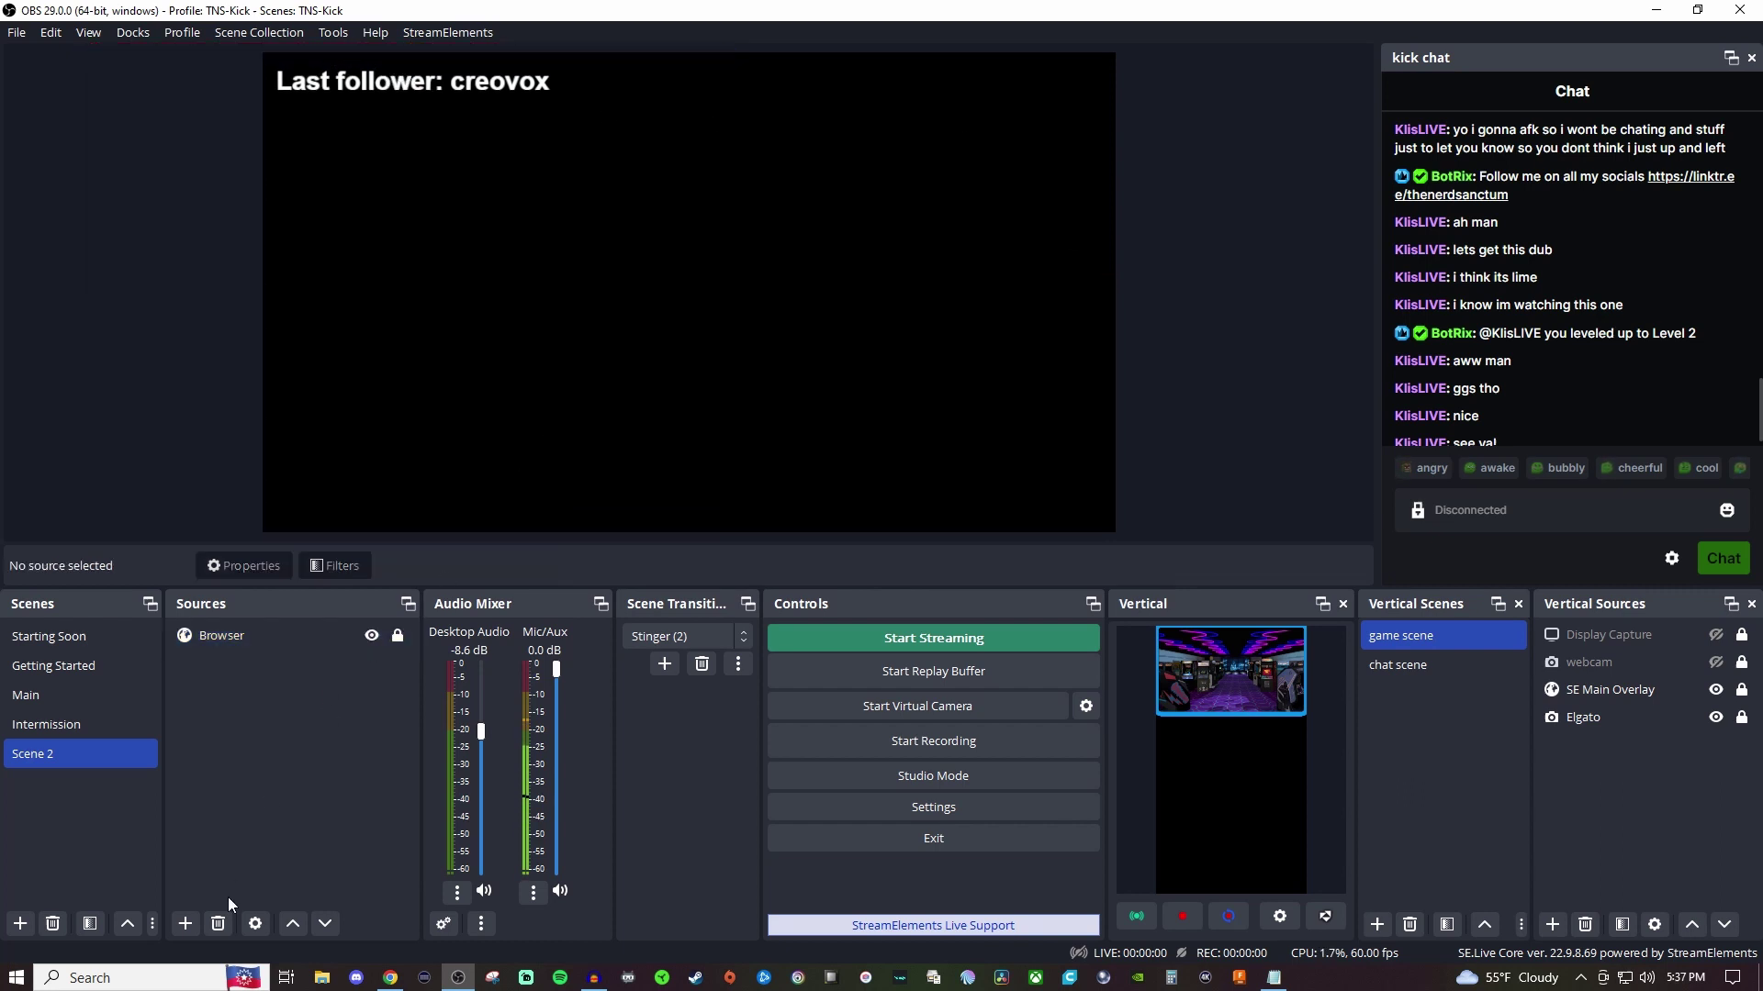
Step: In BotRix, switch the label model to Last Tip Donator and copy its label URL
{"action": "left_click", "coordinate": [390, 978]}
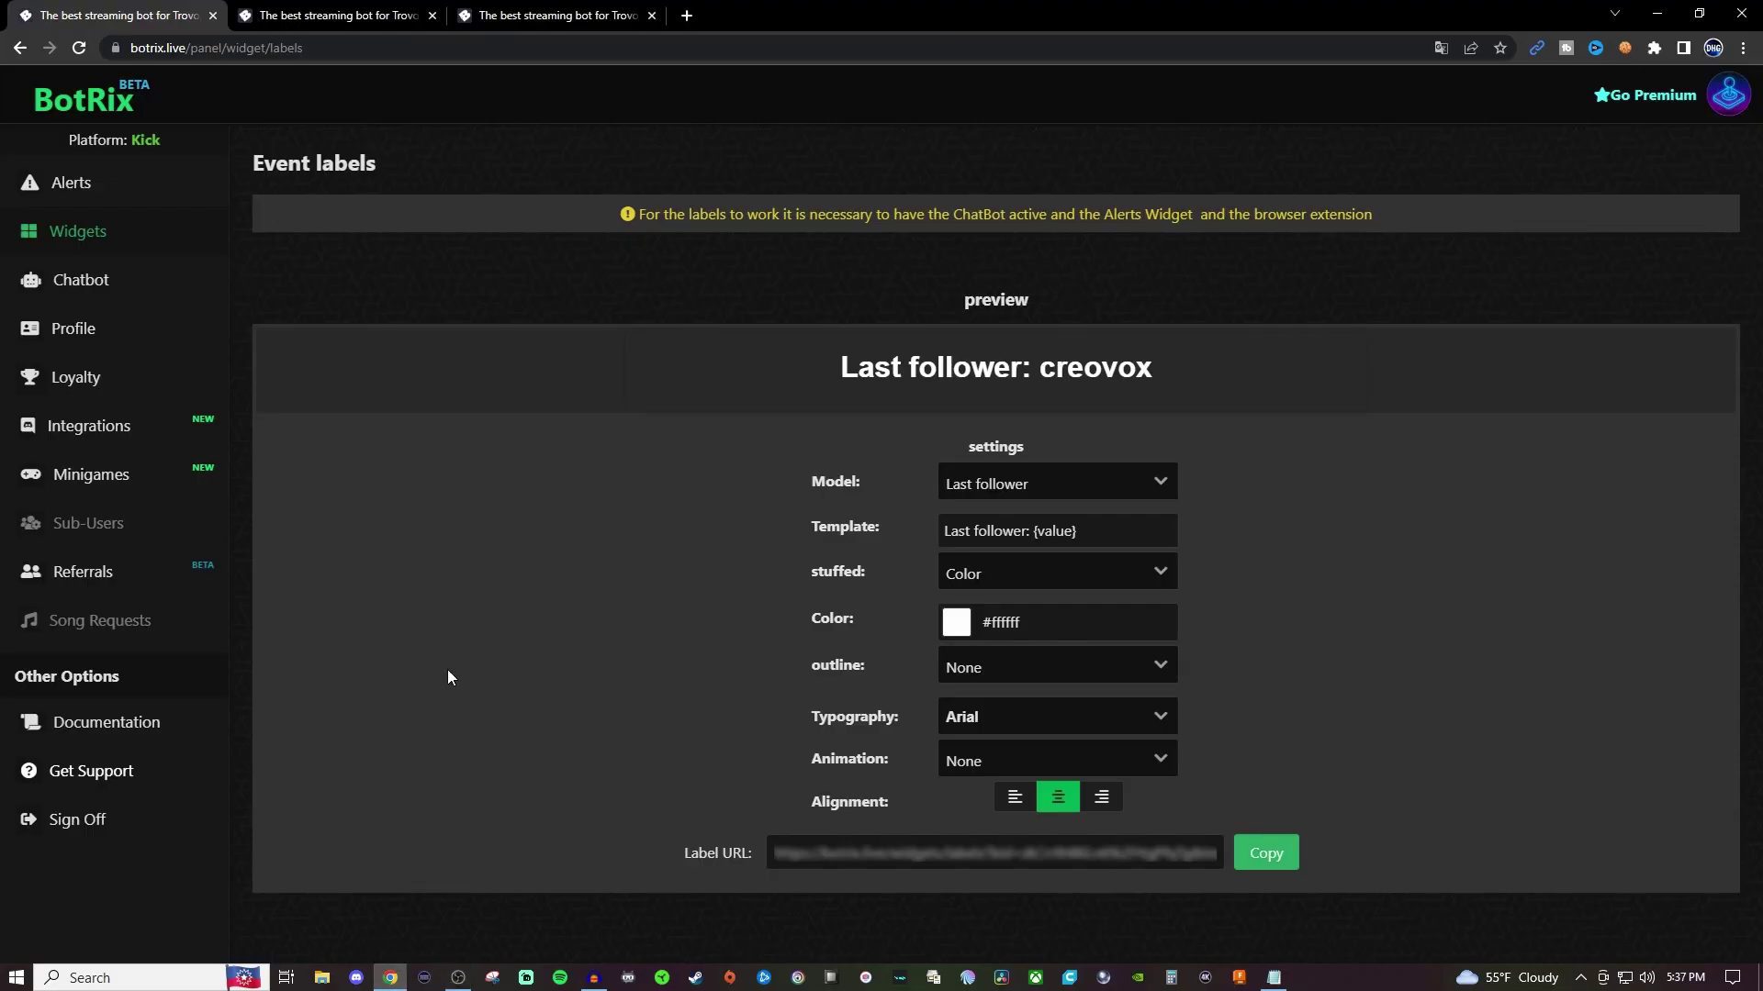
{"action": "left_click", "coordinate": [1151, 483]}
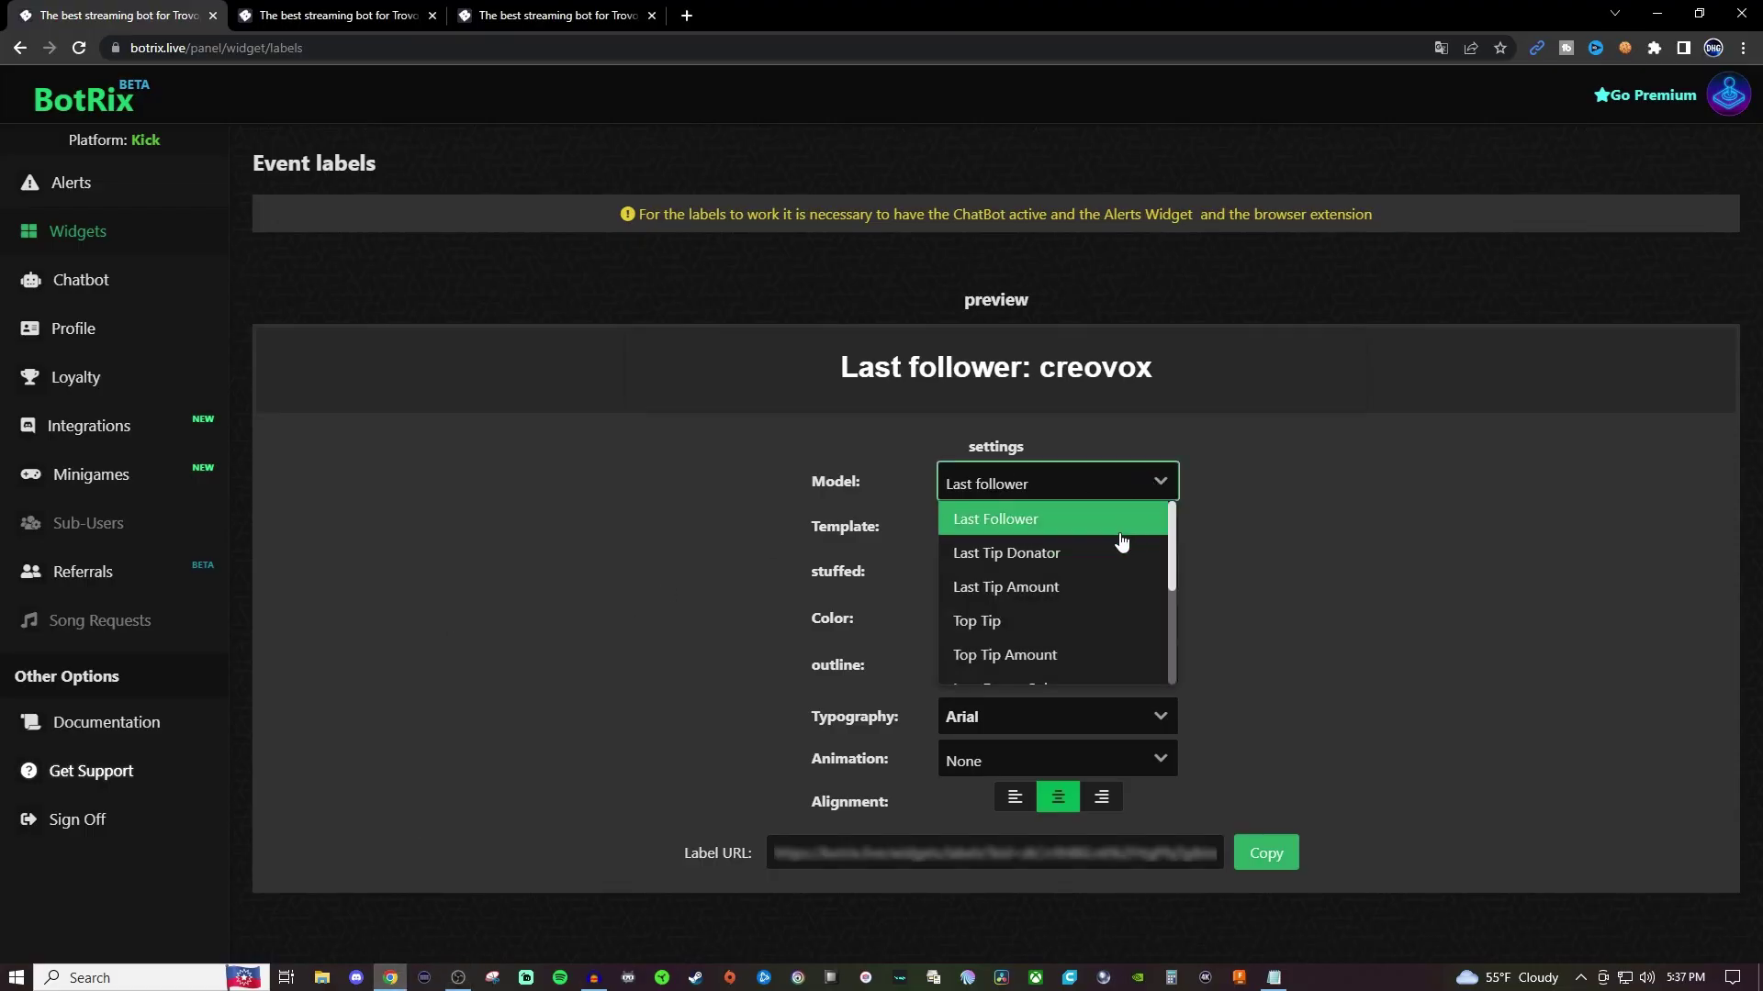
{"action": "left_click", "coordinate": [1069, 553]}
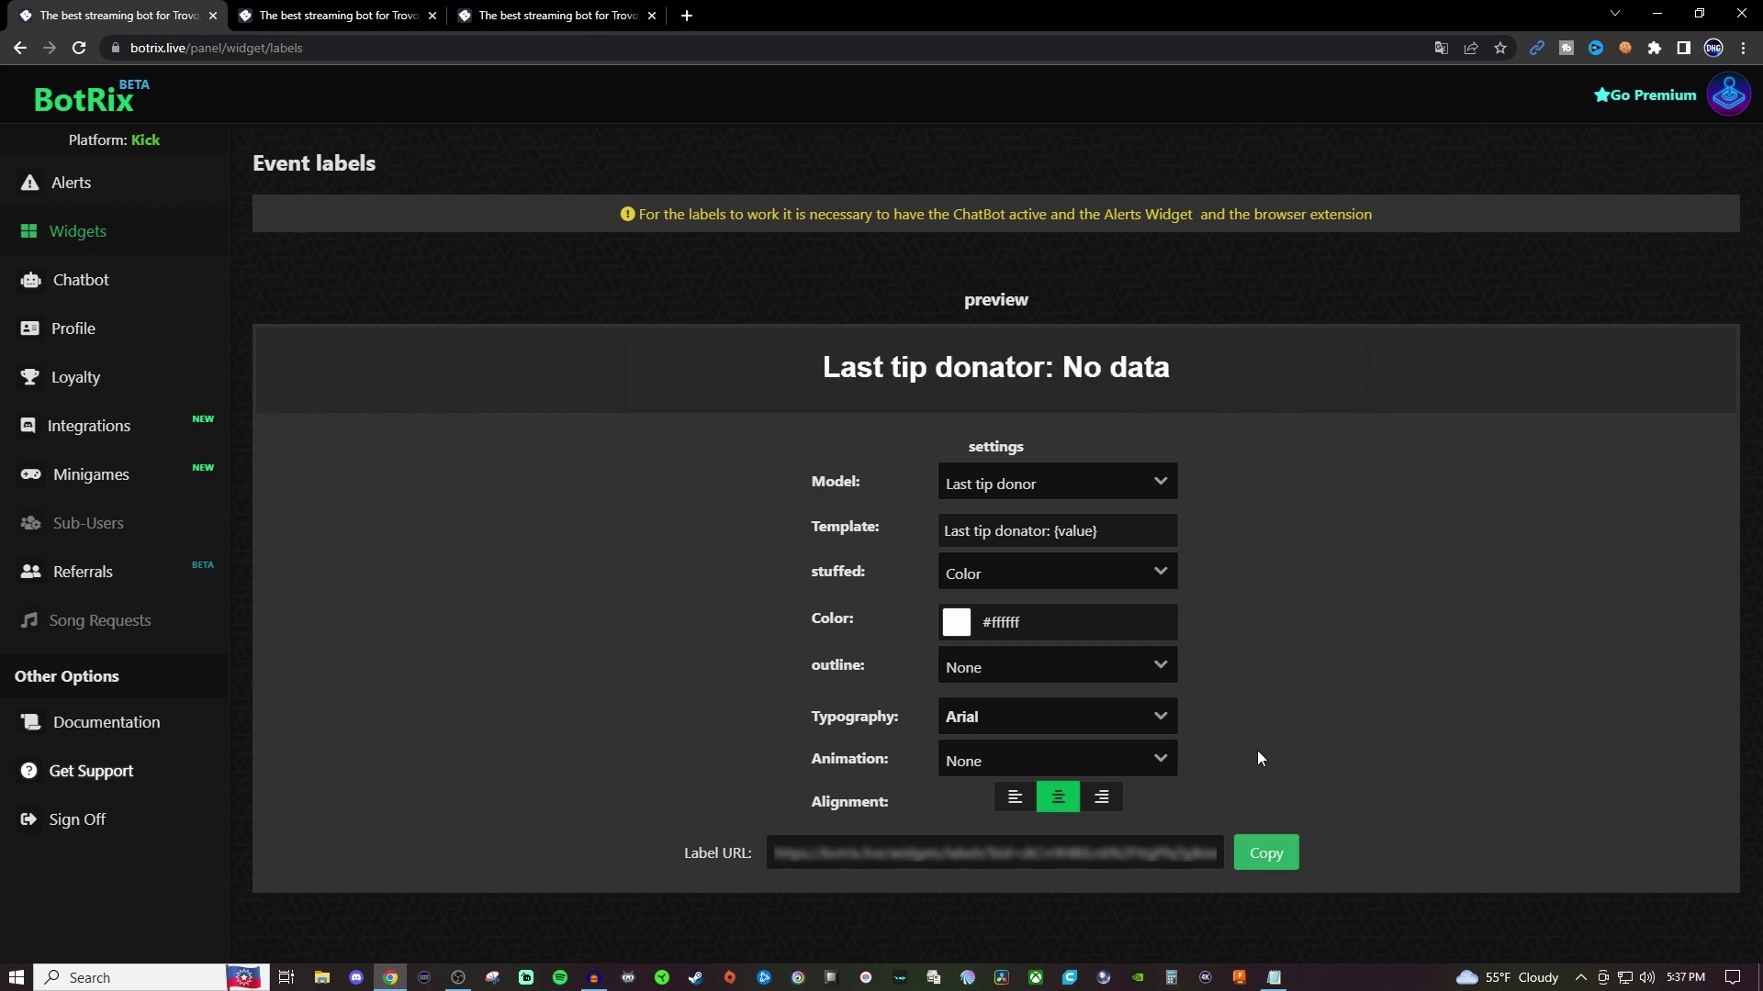
{"action": "left_click", "coordinate": [1267, 861]}
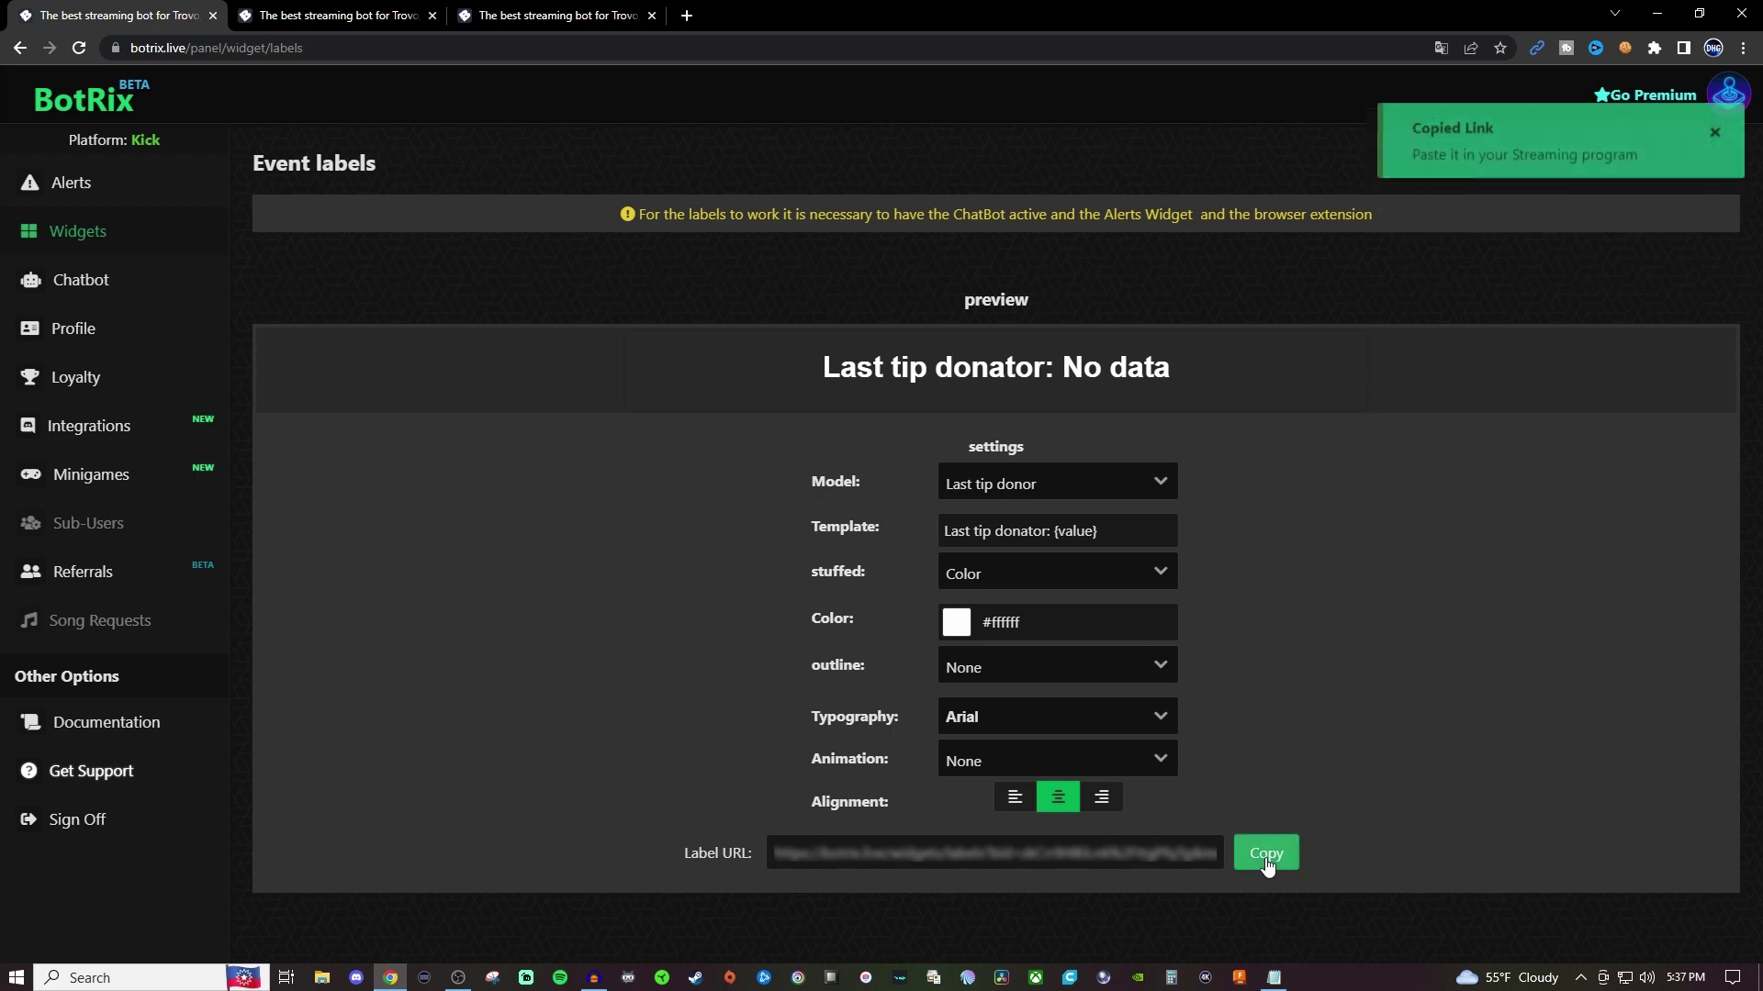
{"action": "left_click", "coordinate": [458, 977]}
Step: Add a Browser 2 source with the pasted tip donator label URL
{"action": "left_click", "coordinate": [184, 923]}
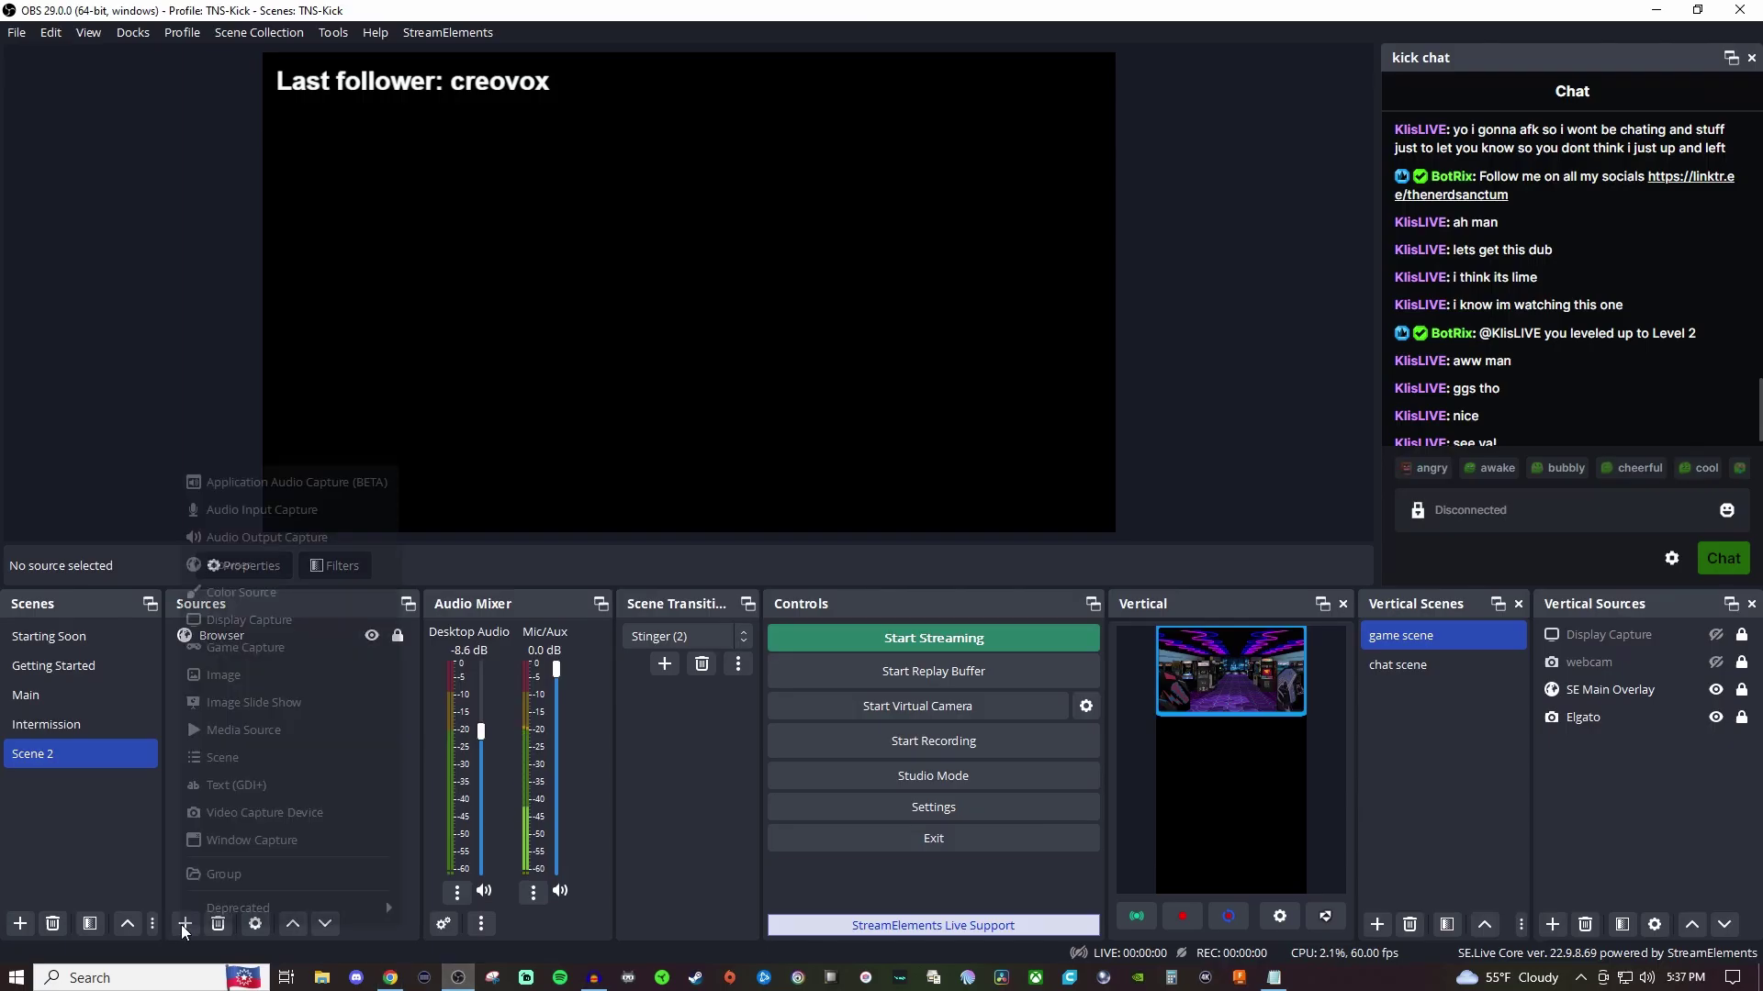
{"action": "left_click", "coordinate": [231, 571]}
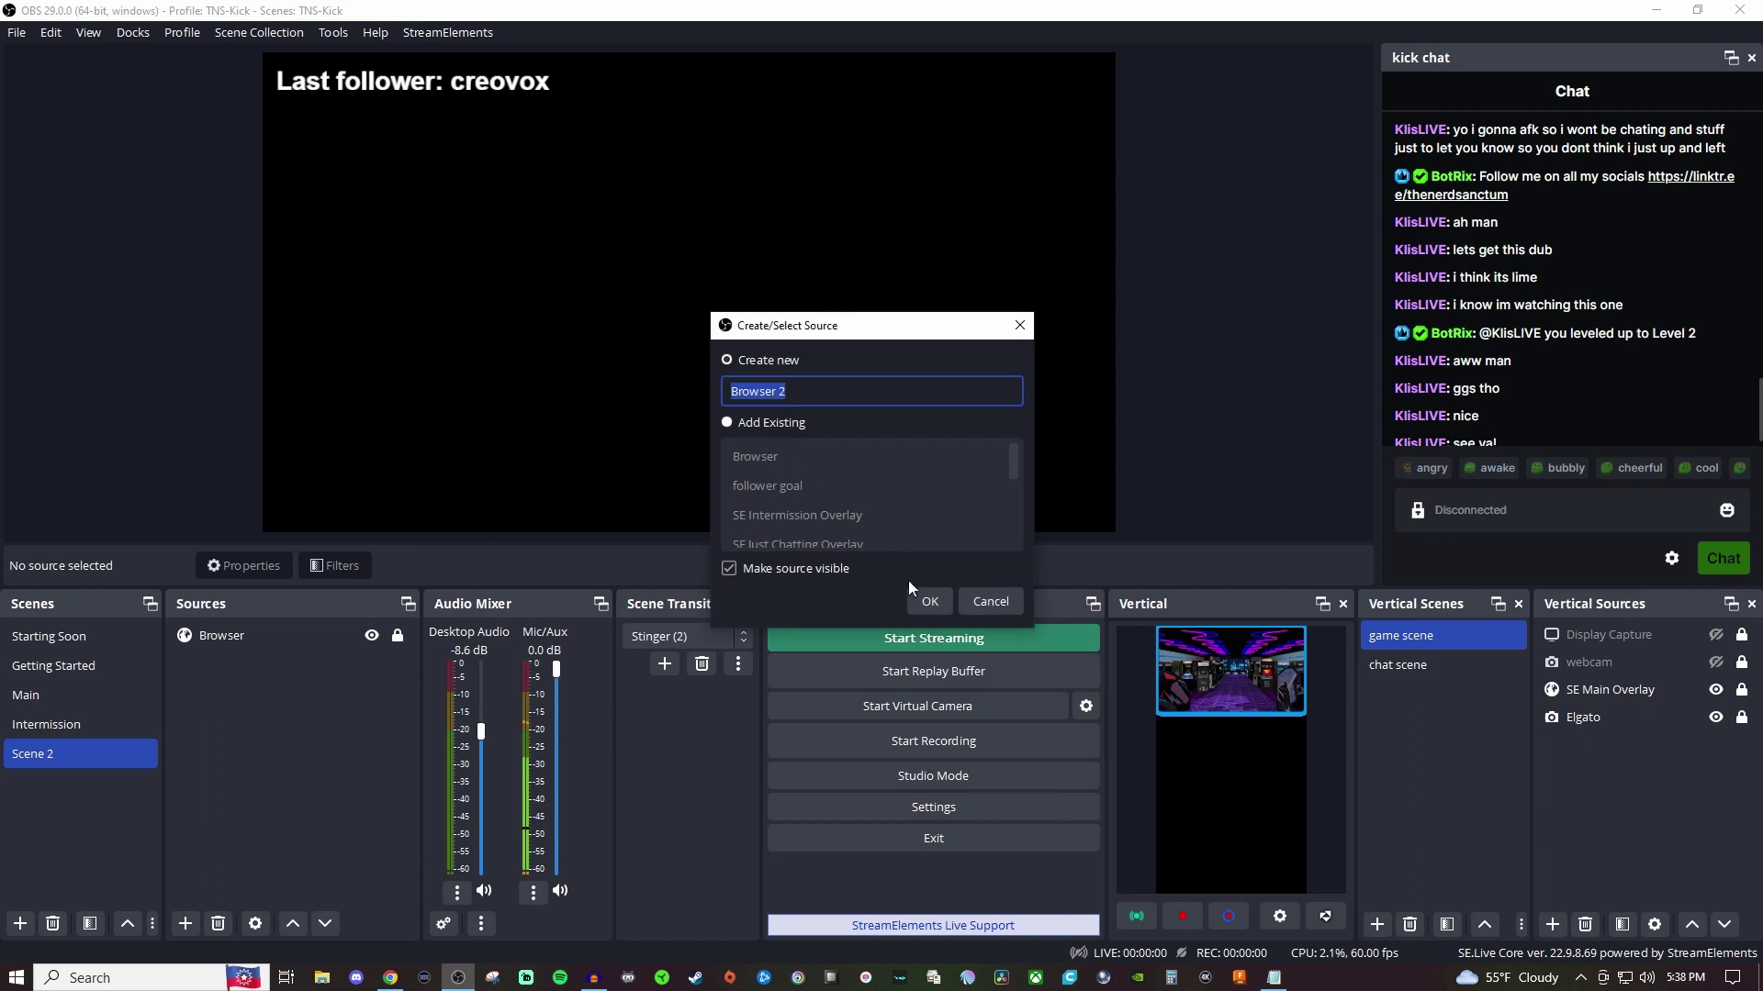
{"action": "left_click", "coordinate": [927, 599]}
{"action": "double_click", "coordinate": [827, 518]}
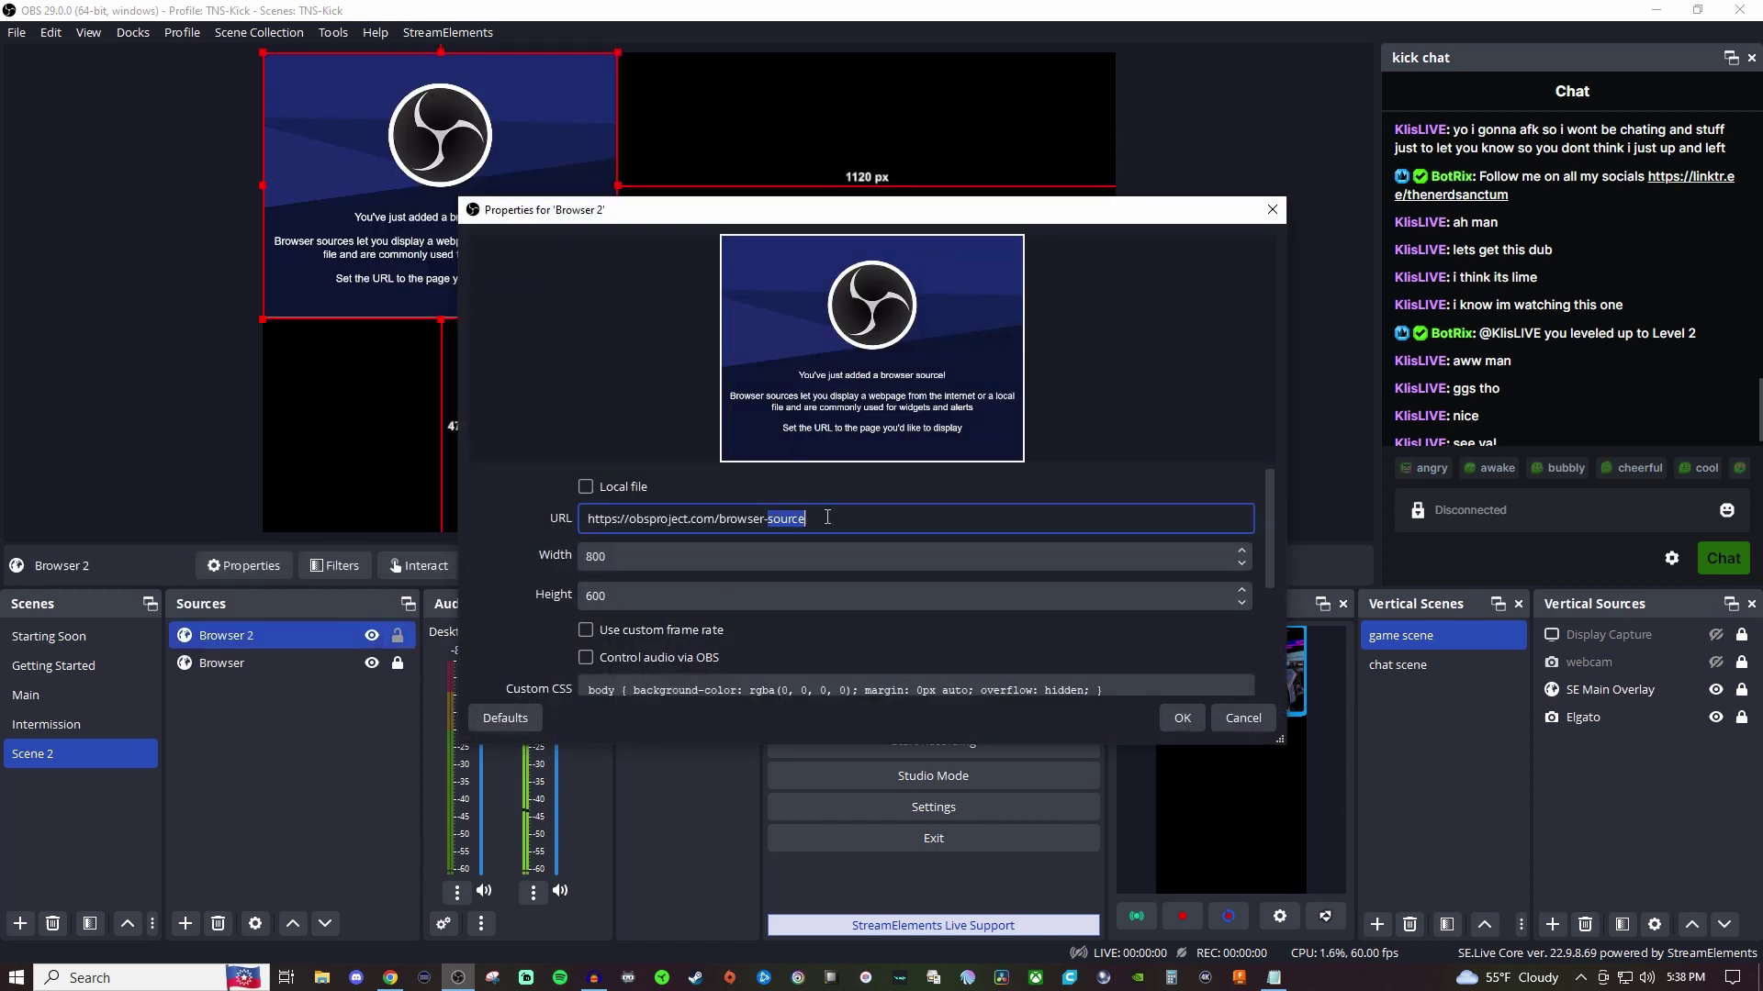
{"action": "triple_click", "coordinate": [827, 518]}
{"action": "key", "text": "ctrl+v"}
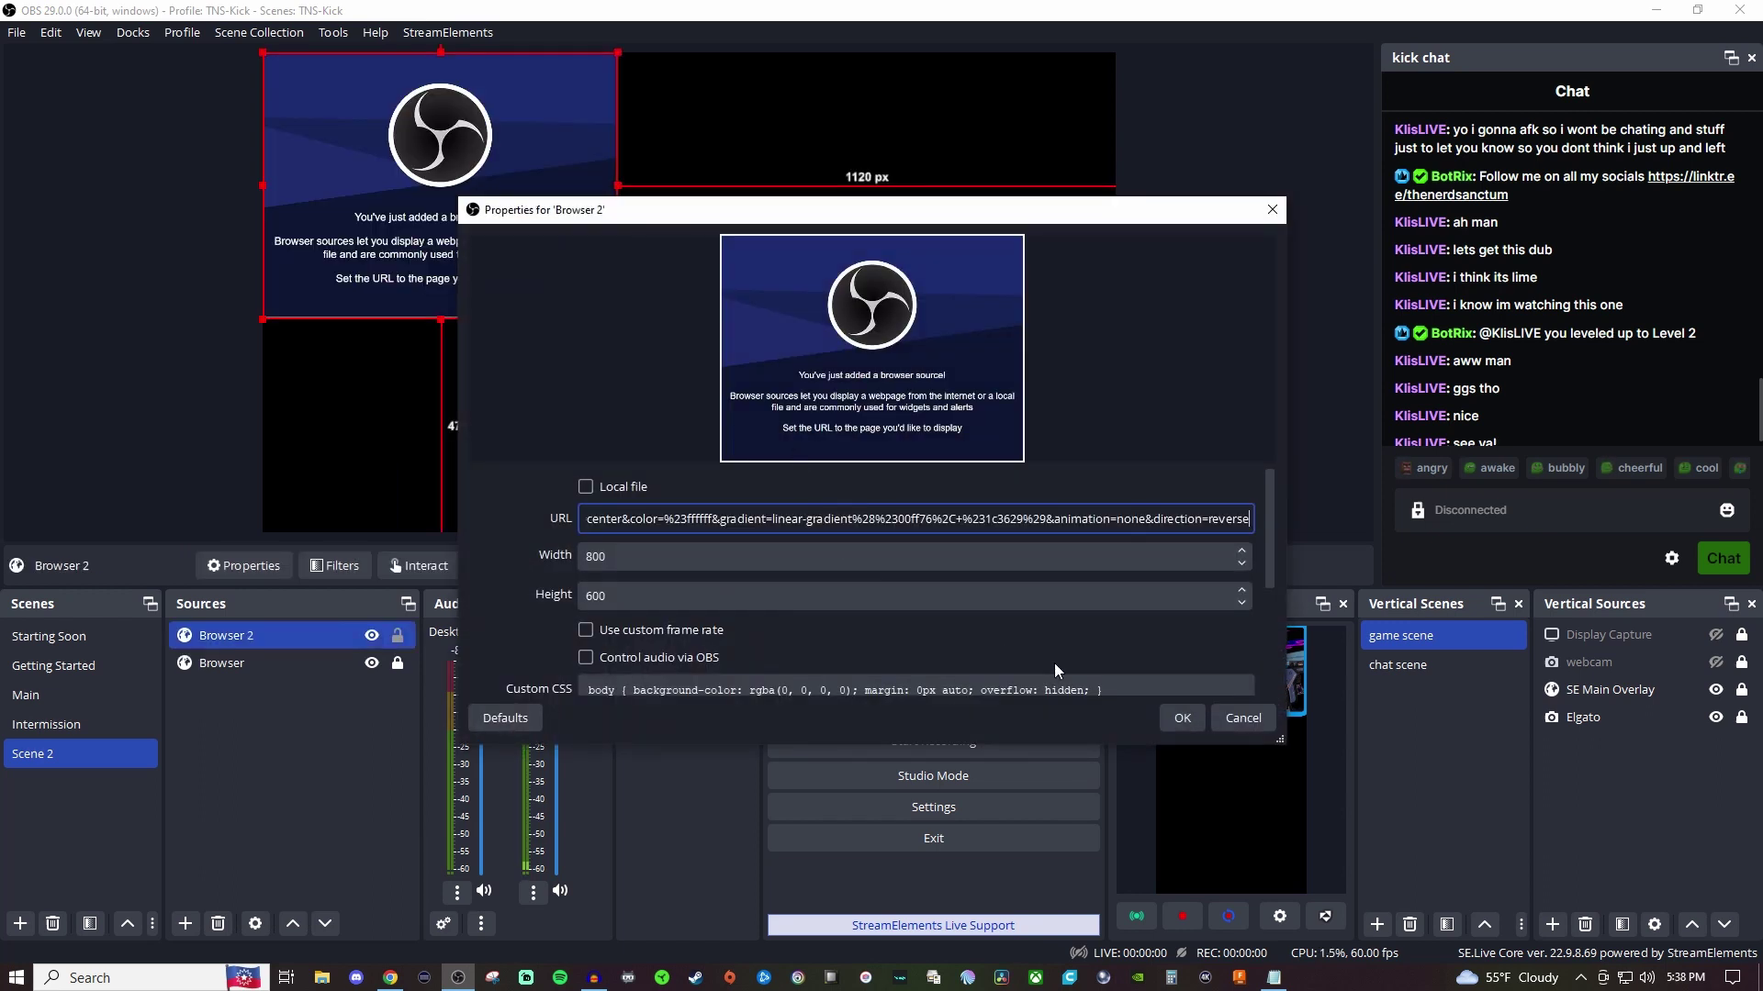
{"action": "left_click", "coordinate": [1182, 717]}
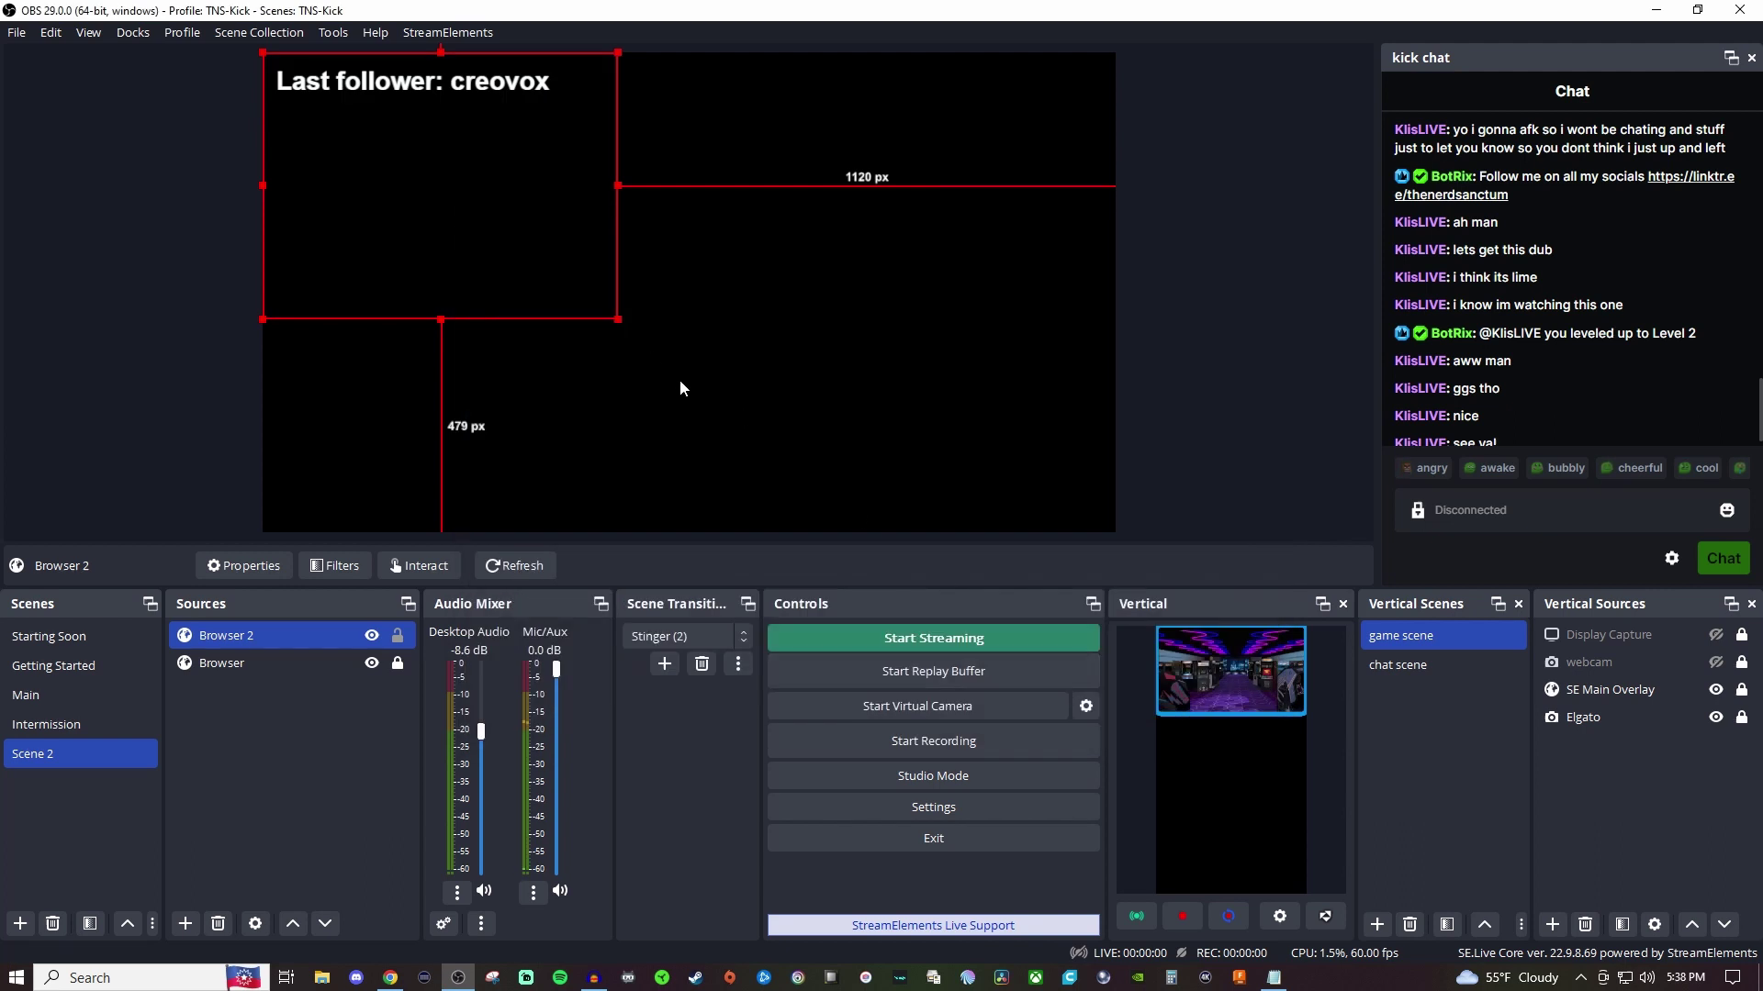
Step: Enlarge the tip donator label and place it directly below the Last follower label
{"action": "left_click_drag", "start_coordinate": [461, 72], "coordinate": [725, 74]}
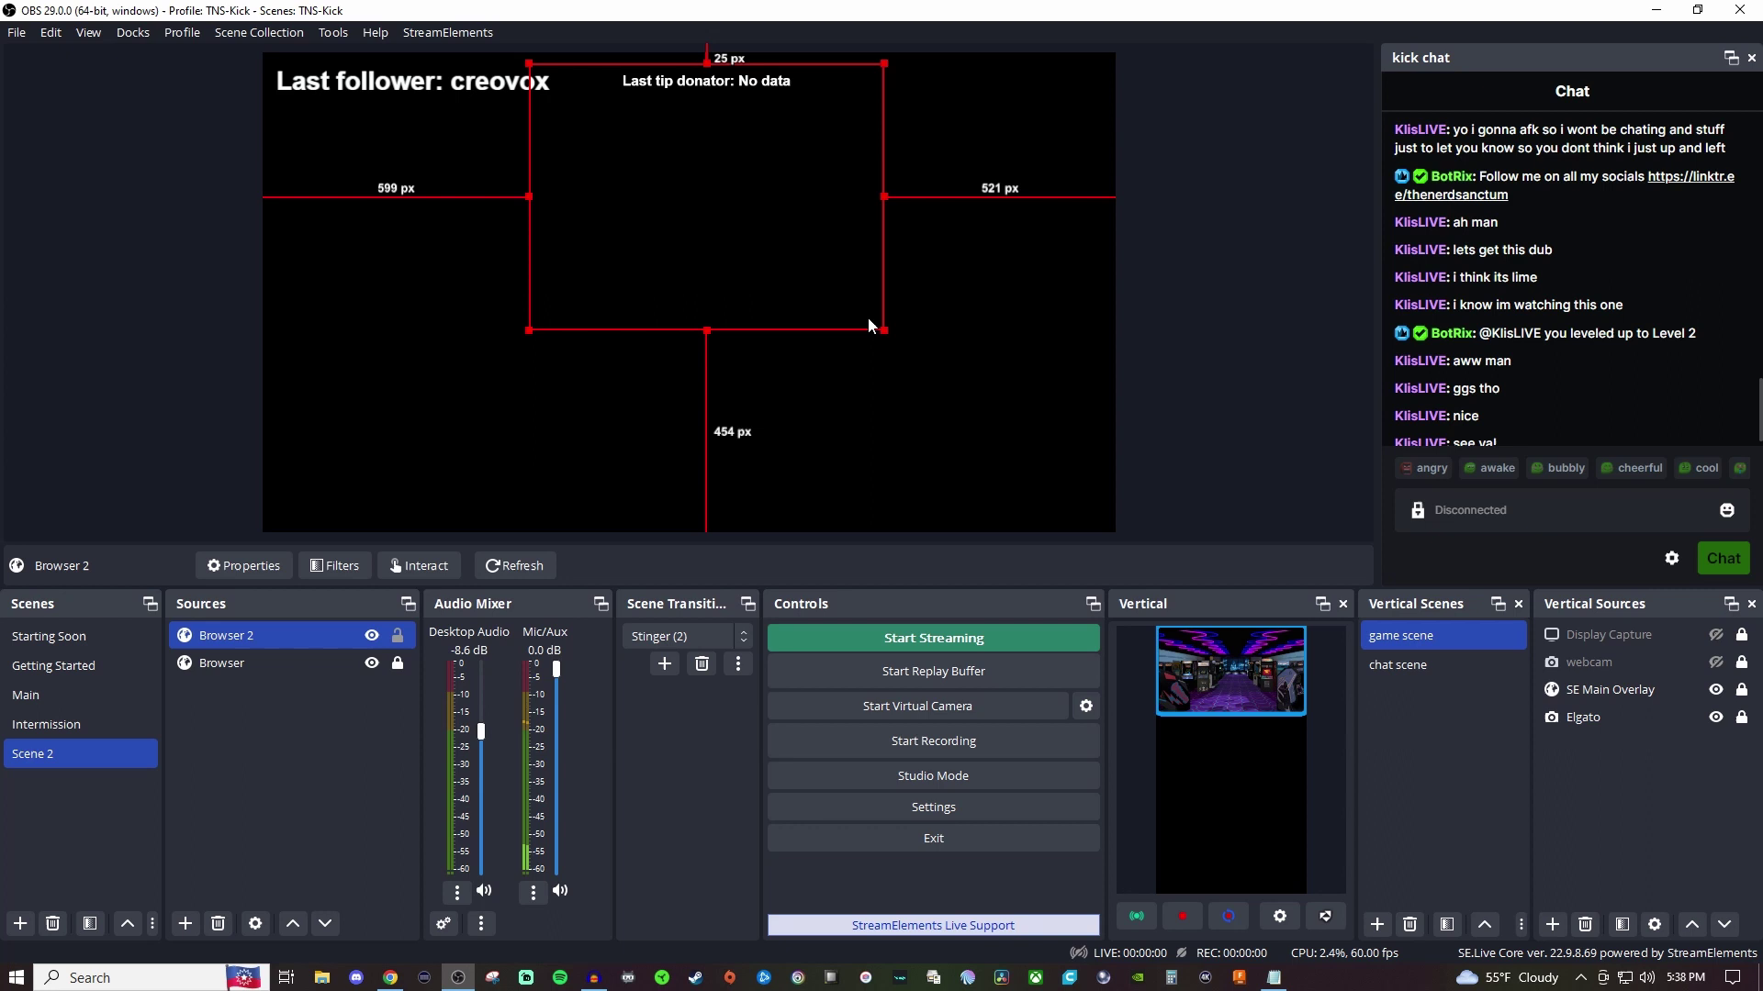
{"action": "left_click_drag", "start_coordinate": [882, 329], "coordinate": [1025, 435]}
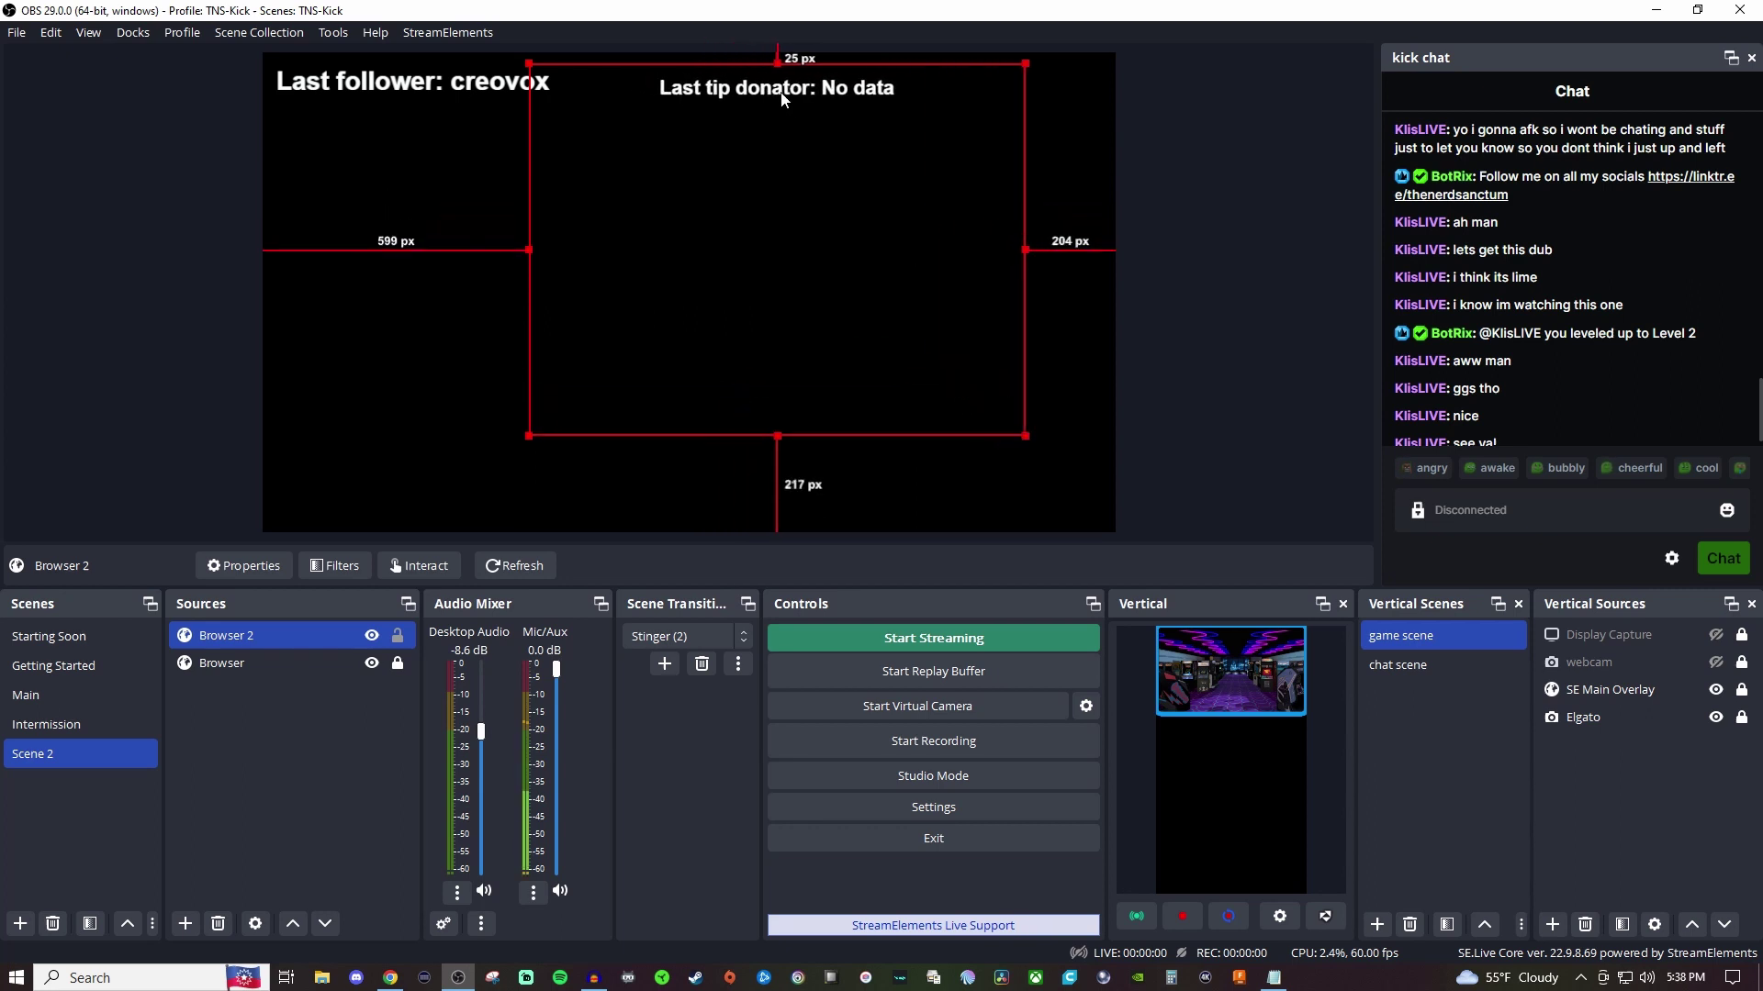
{"action": "left_click_drag", "start_coordinate": [781, 97], "coordinate": [397, 120]}
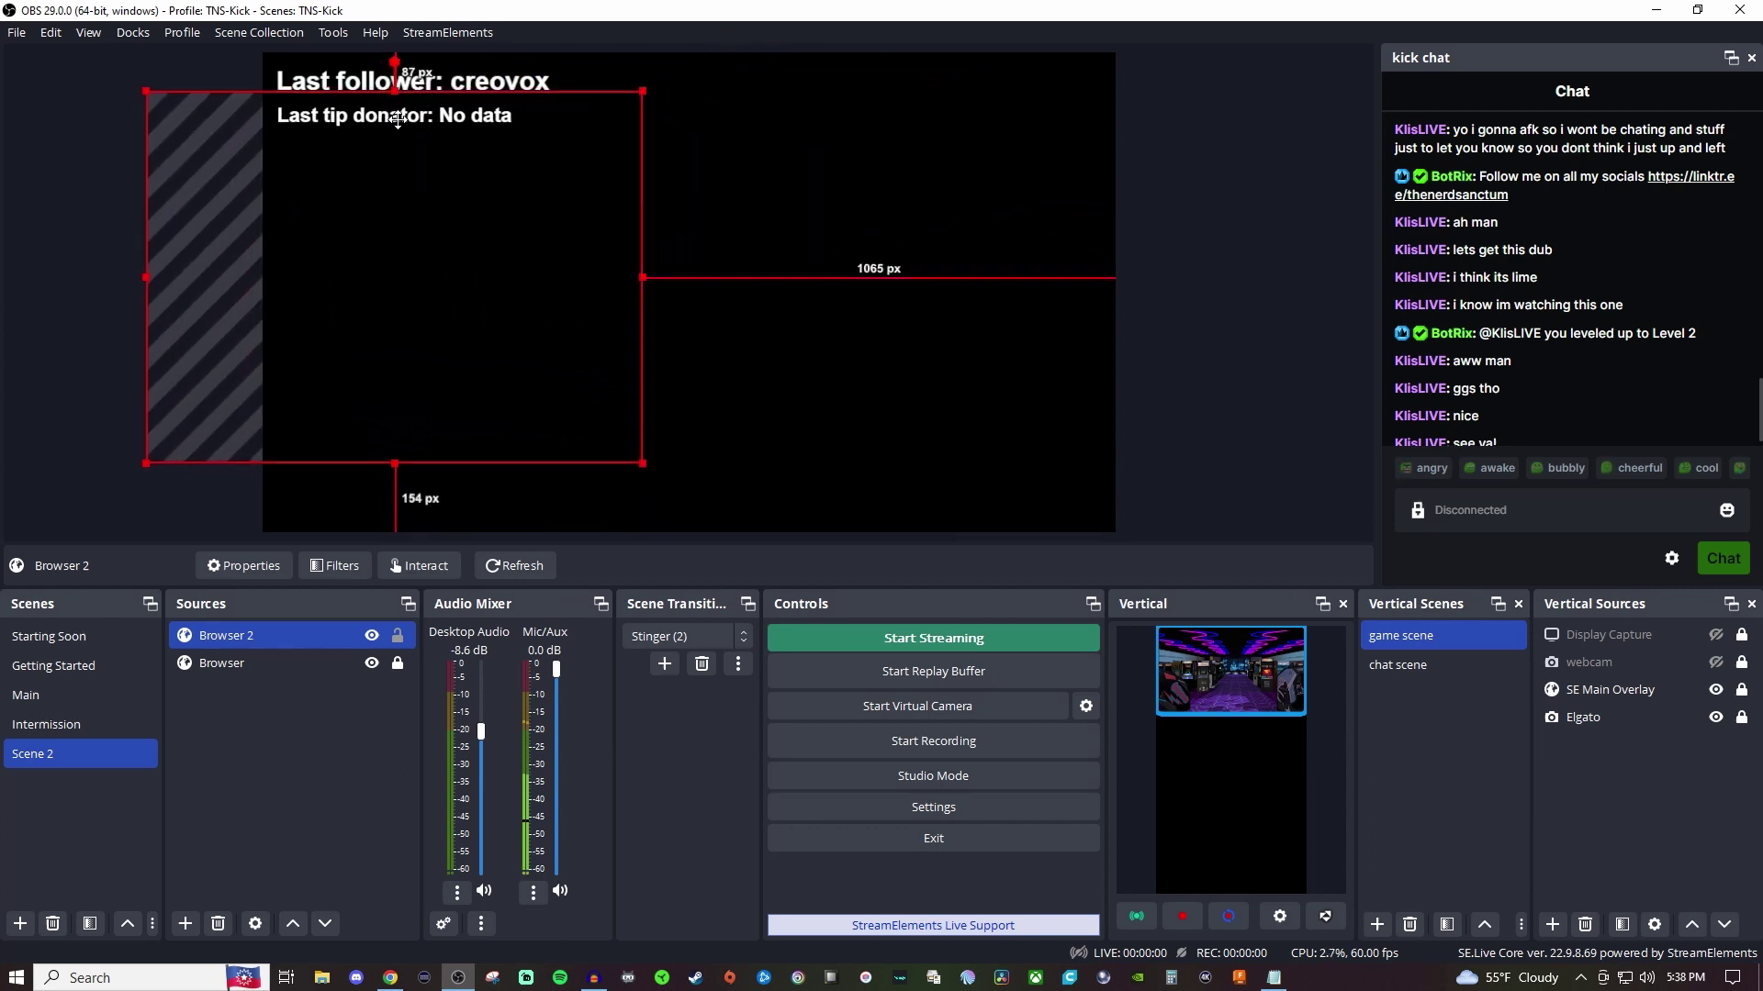
{"action": "left_click", "coordinate": [96, 161]}
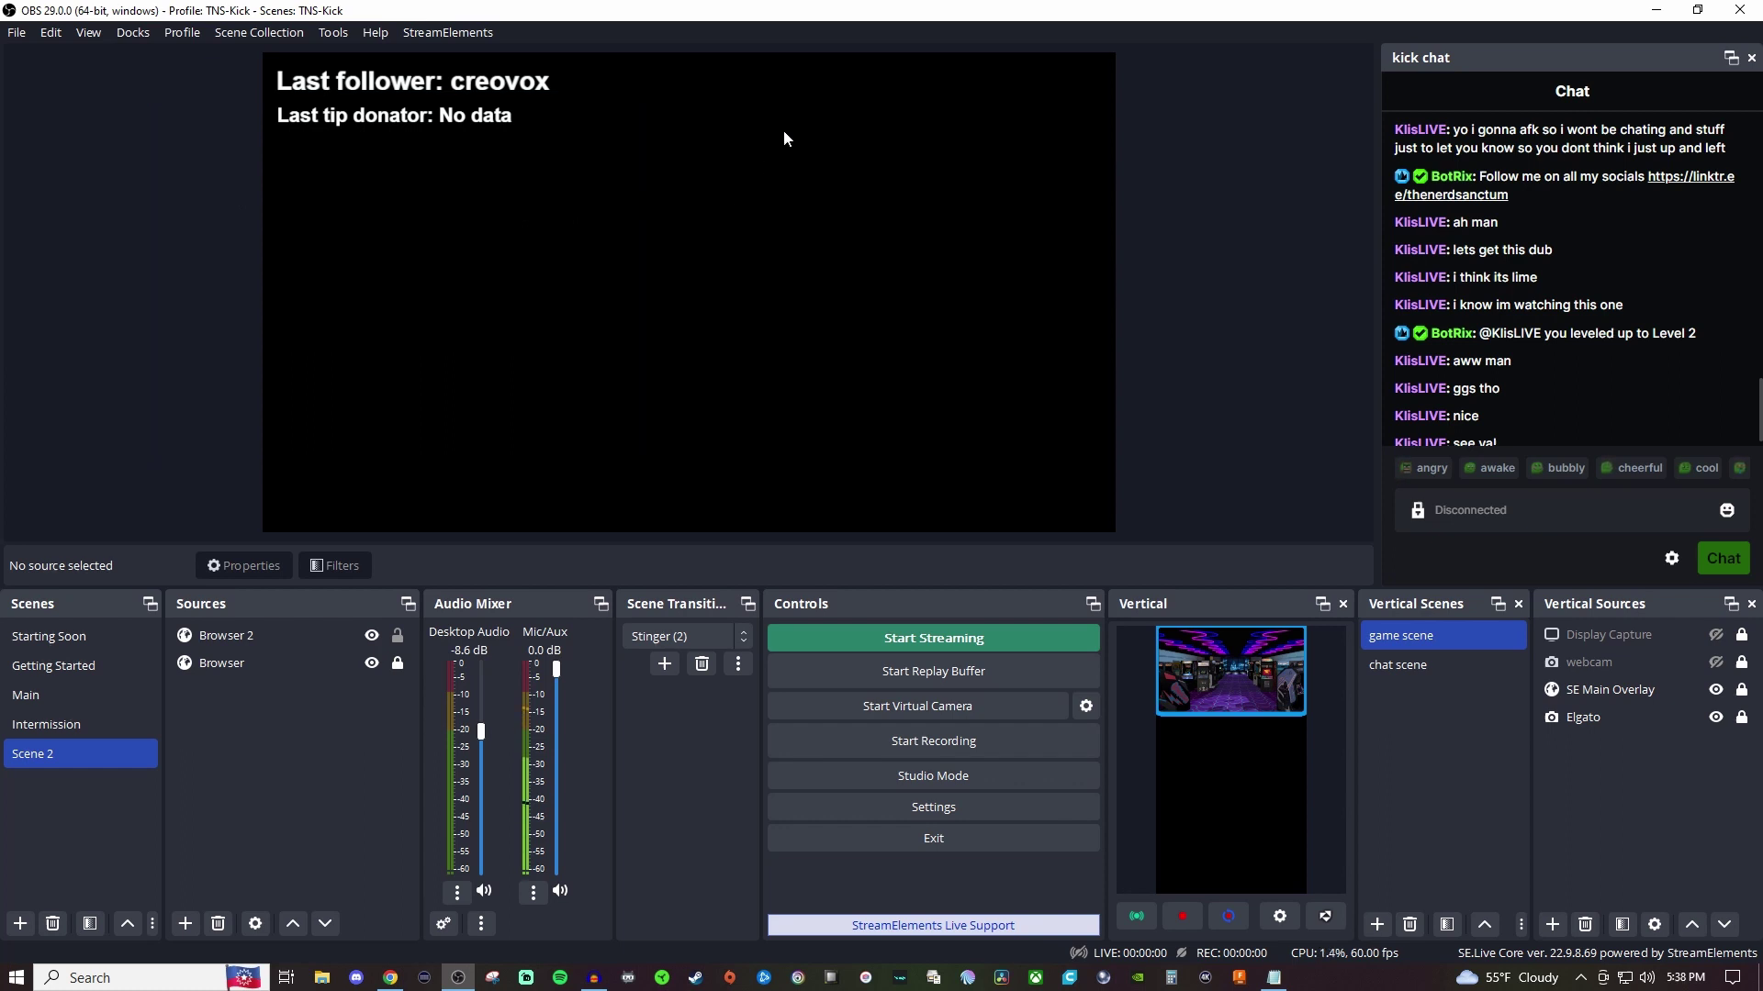
Step: Lock Browser 2 in place, then refresh the Browser follower source
{"action": "left_click", "coordinate": [389, 980]}
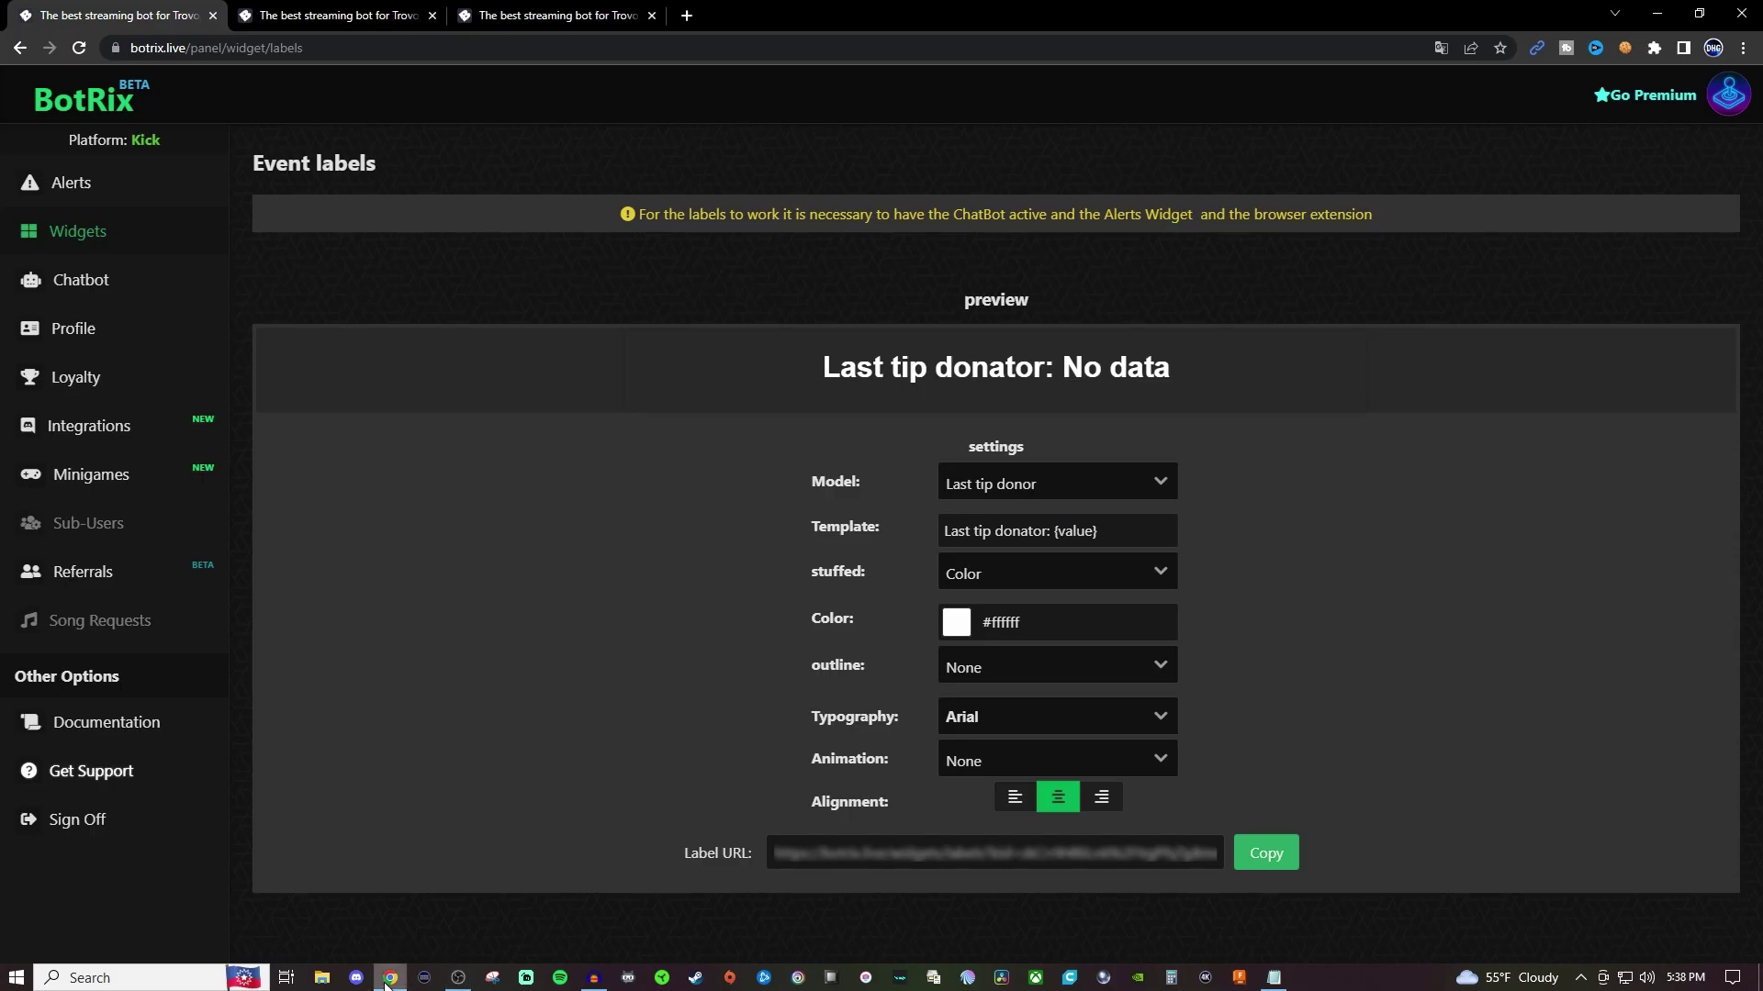
{"action": "left_click", "coordinate": [389, 979]}
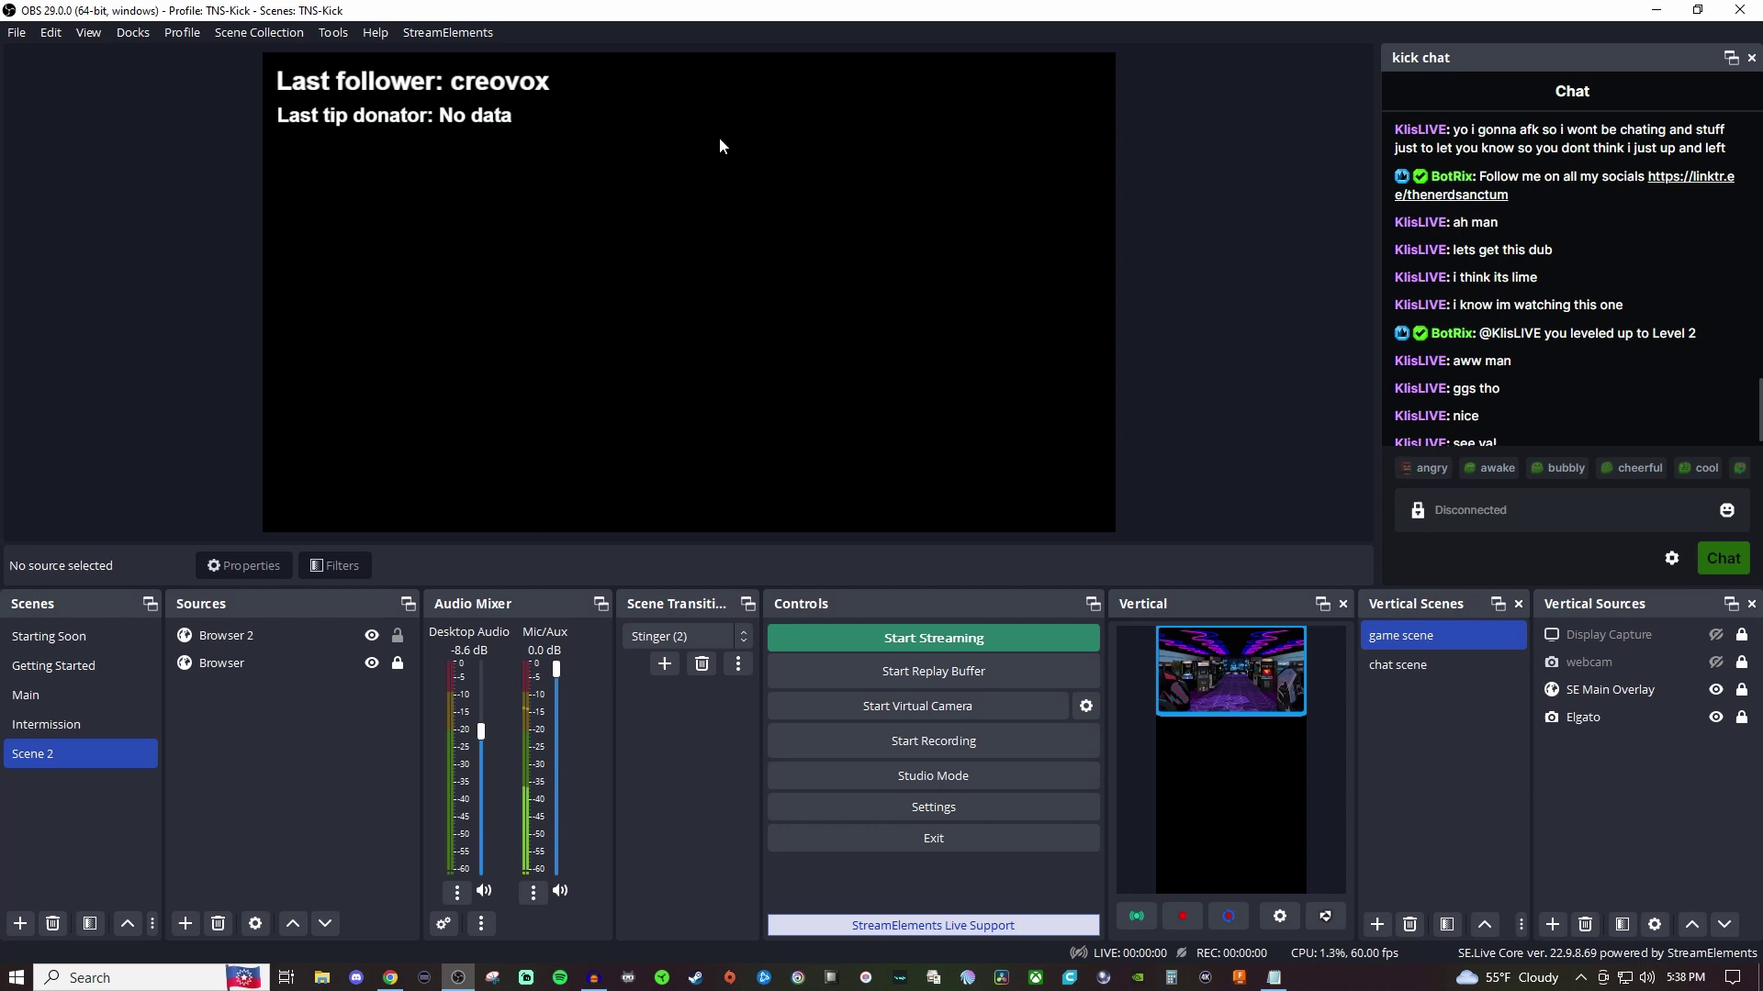
{"action": "left_click", "coordinate": [397, 637]}
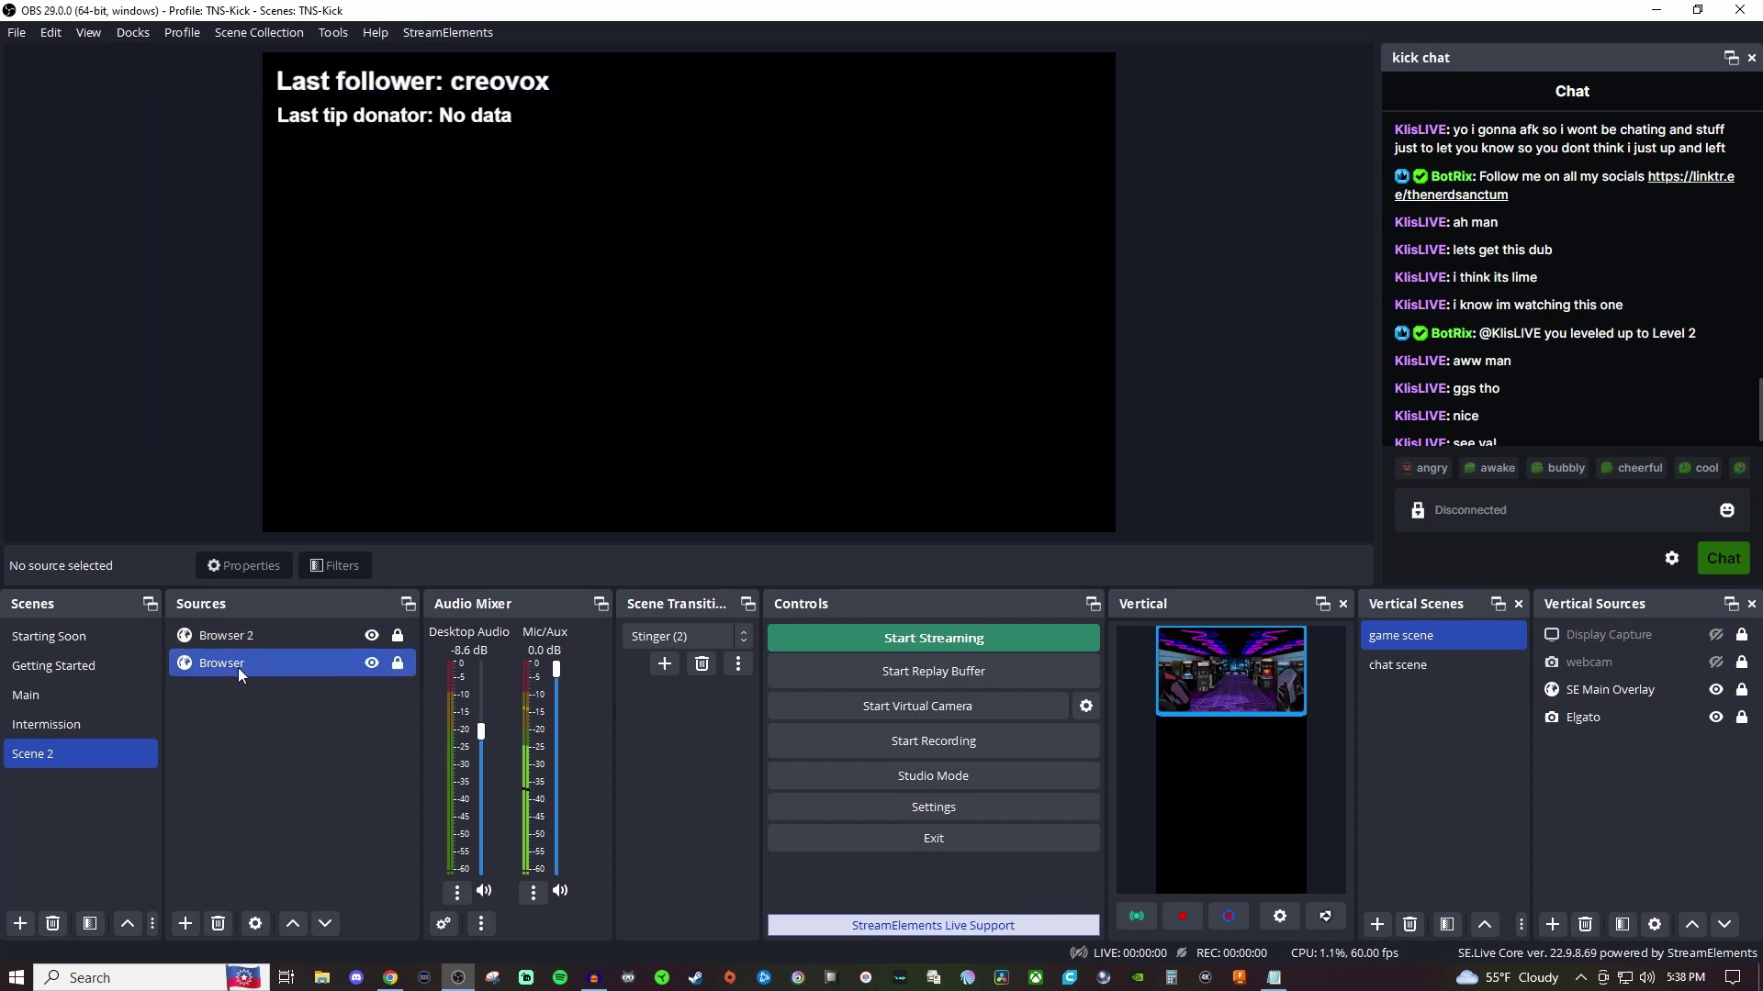
{"action": "left_click", "coordinate": [222, 664]}
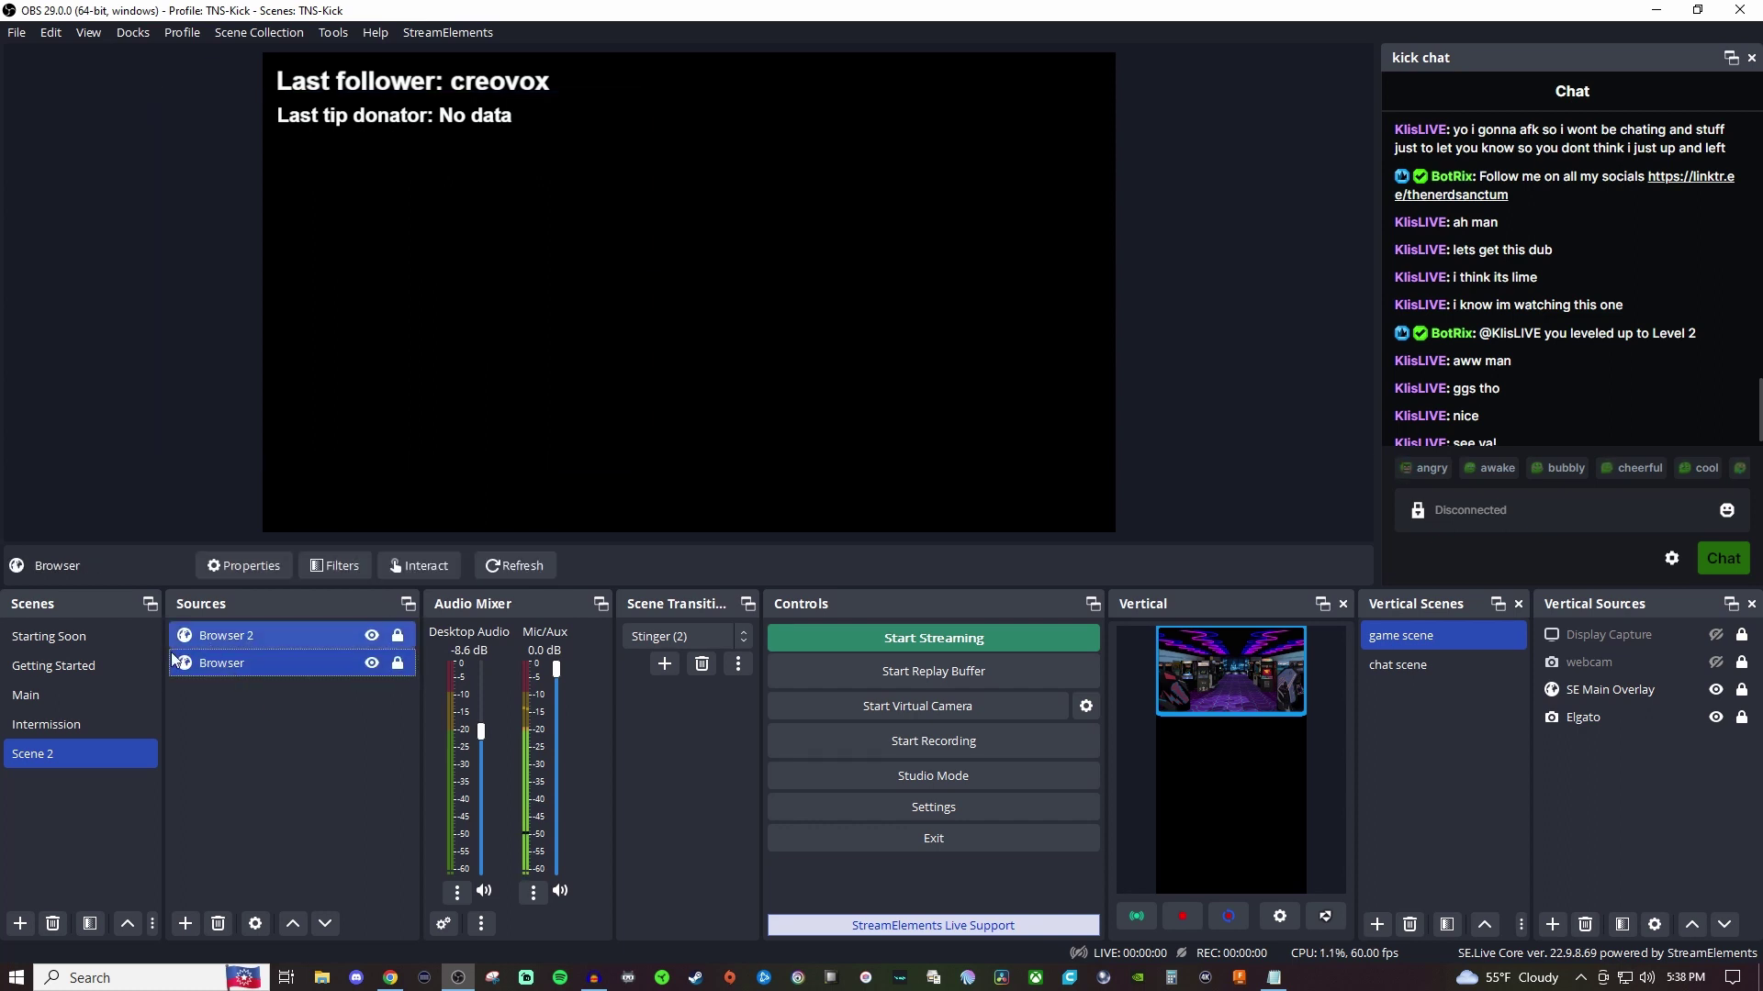
{"action": "left_click", "coordinate": [522, 566]}
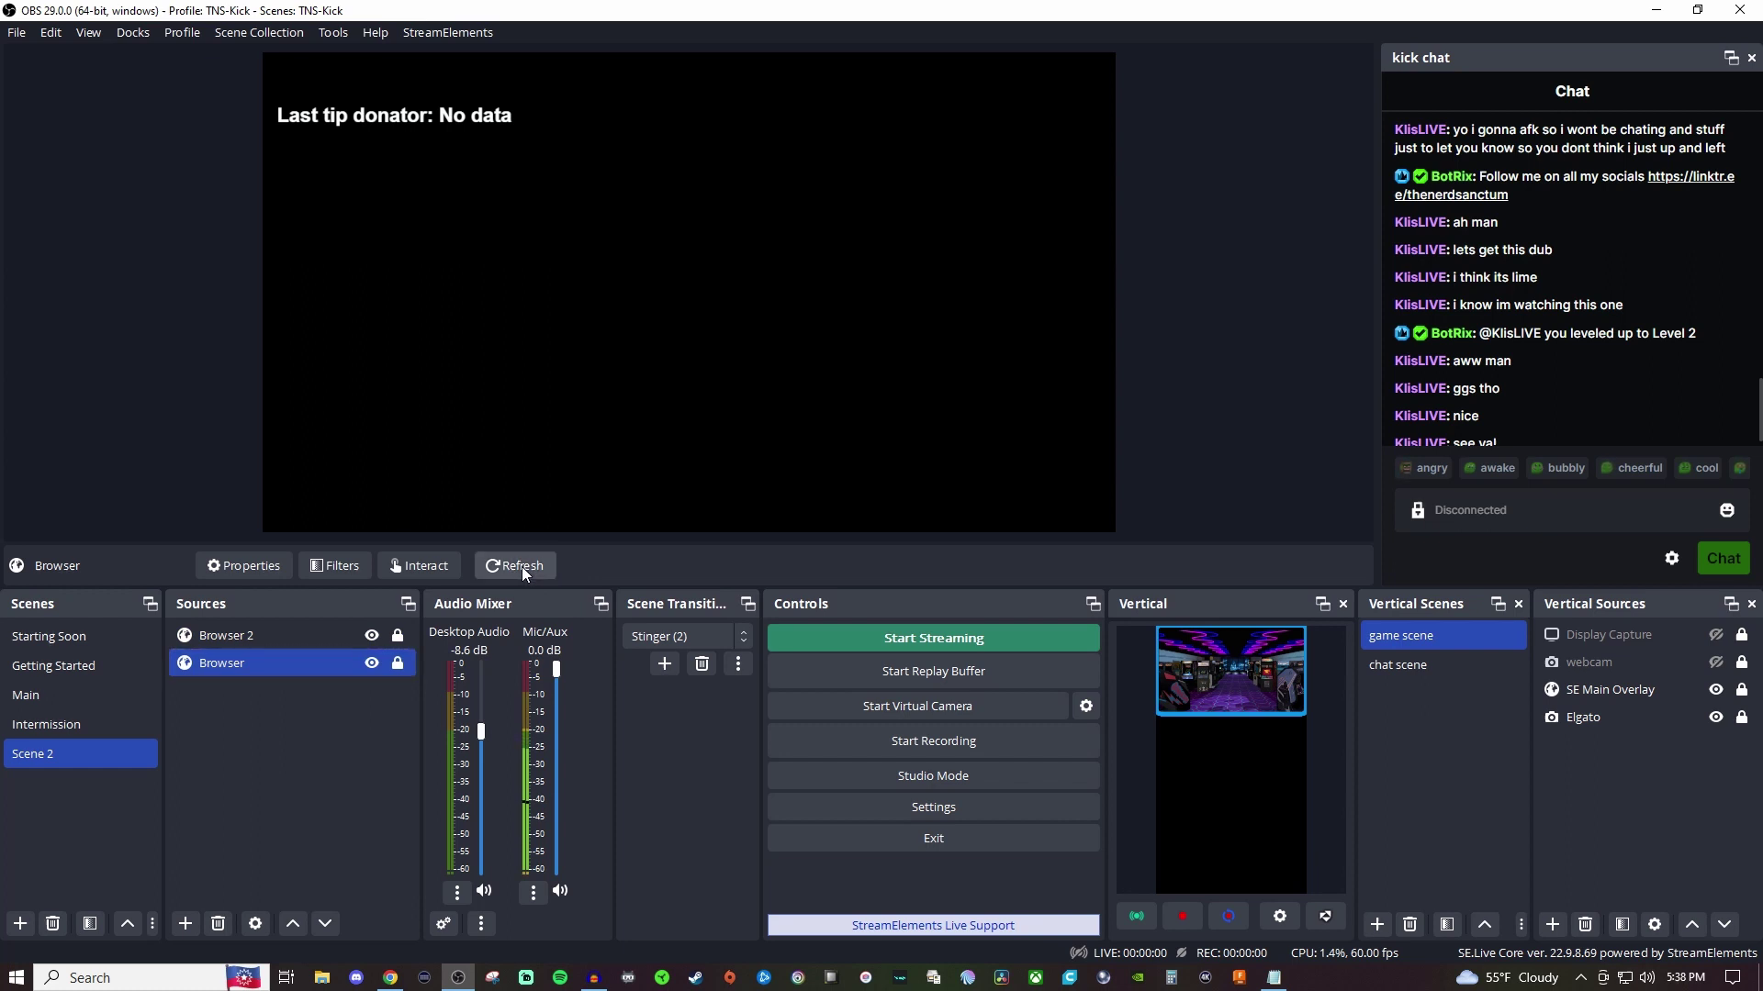